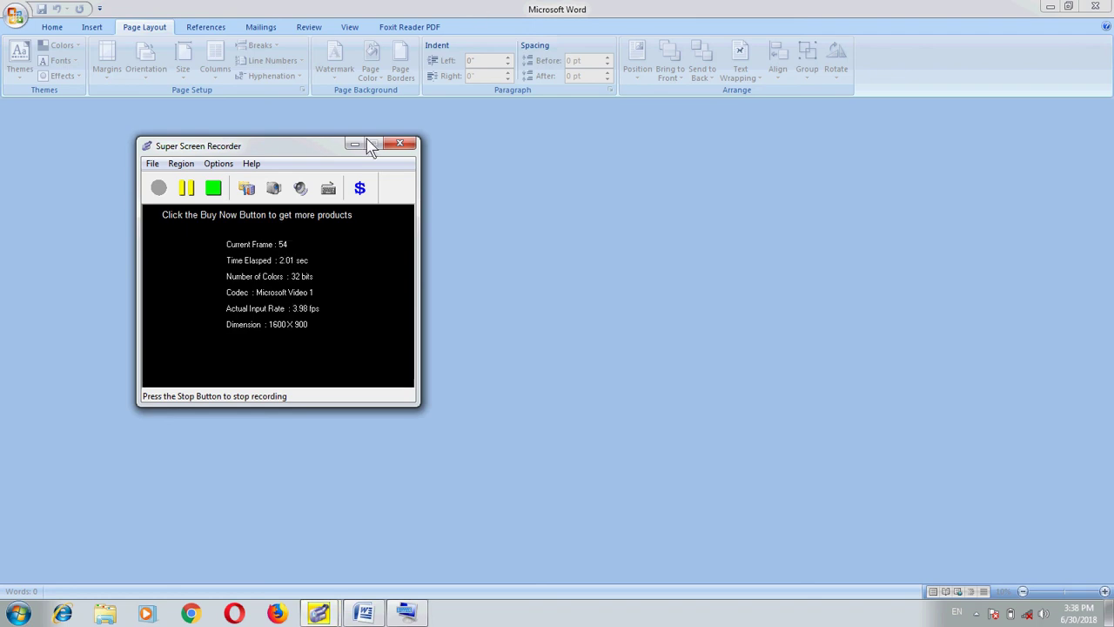
Minimize Word, refresh the desktop three times, then restore the Word window
click(354, 142)
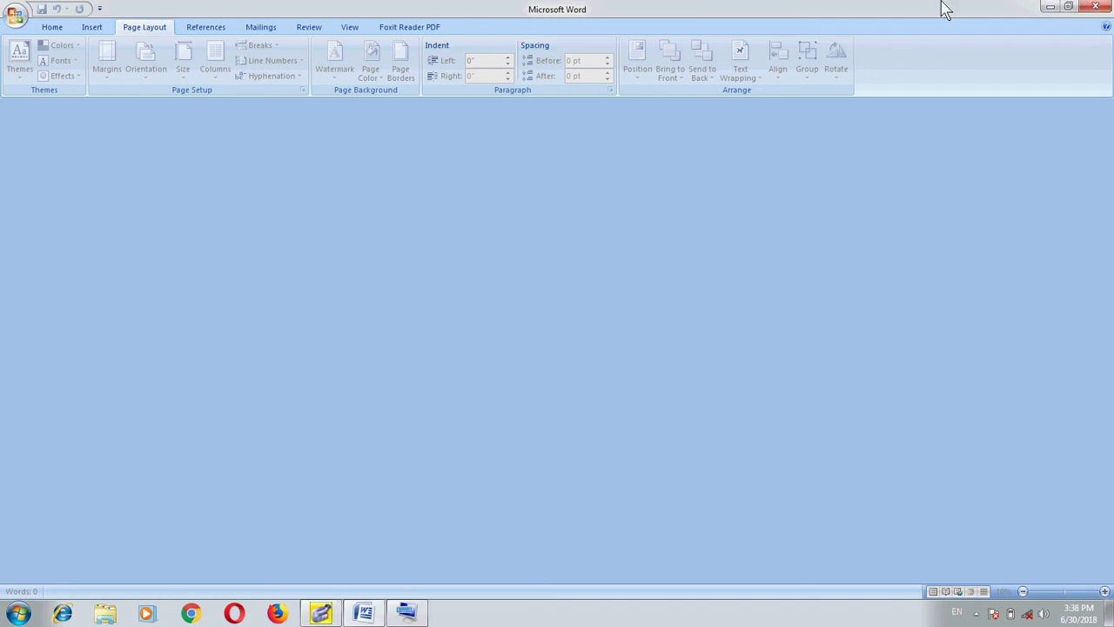
click(1051, 7)
right_click(587, 78)
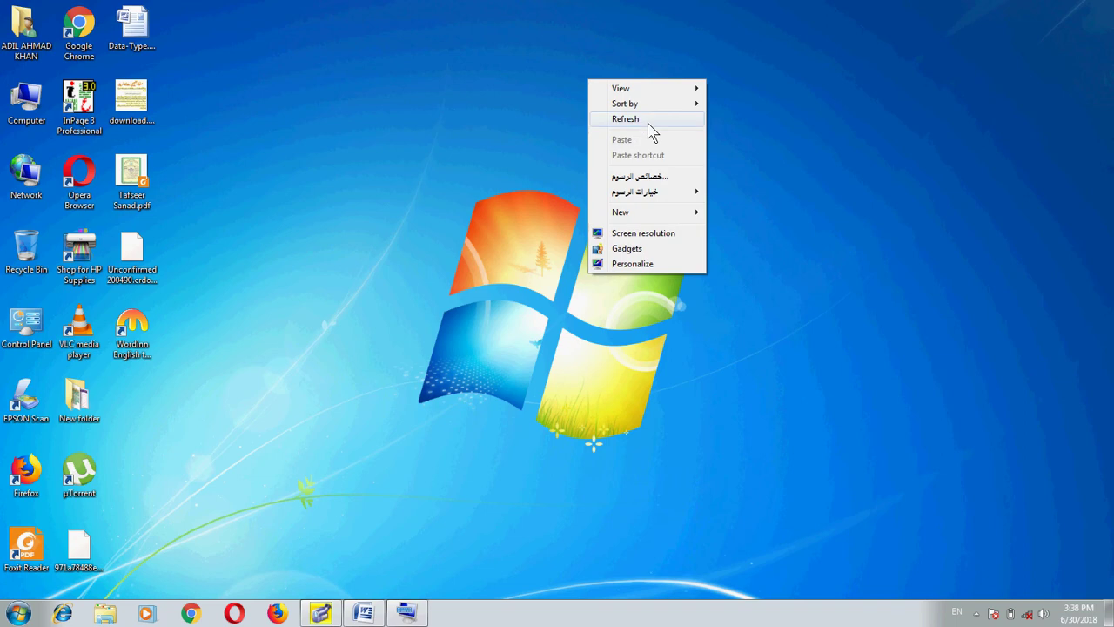
click(645, 122)
right_click(415, 94)
click(450, 139)
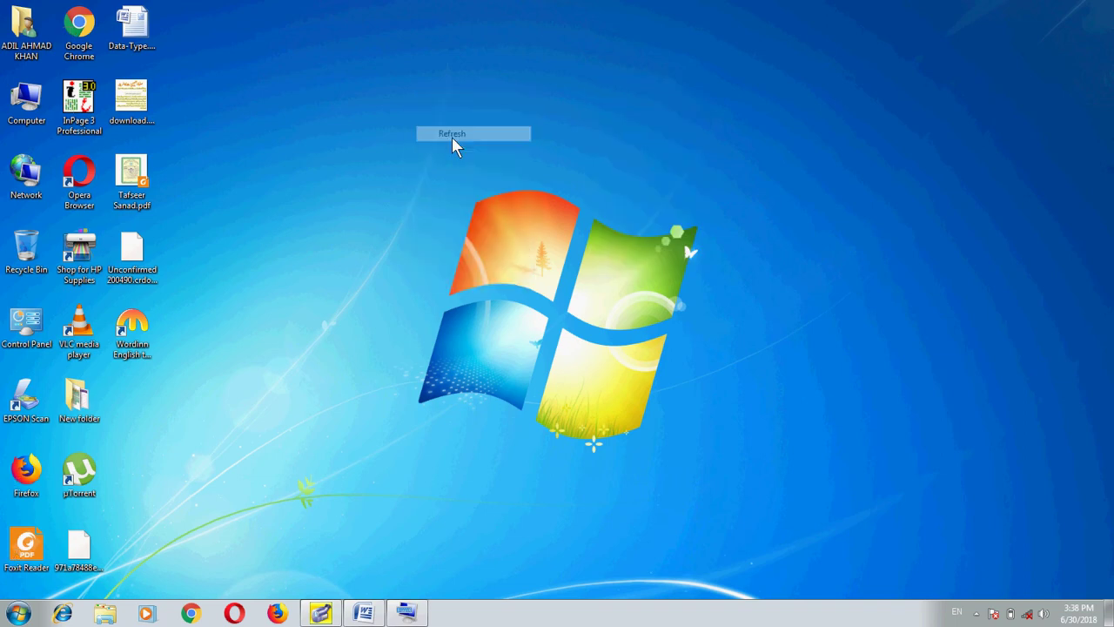
right_click(314, 88)
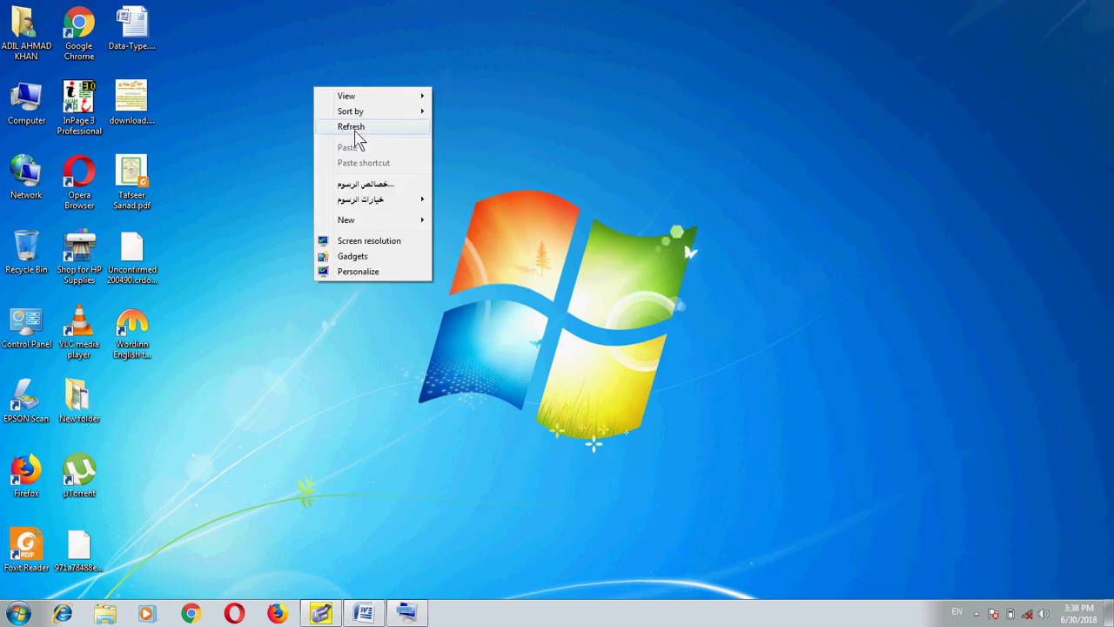
click(353, 128)
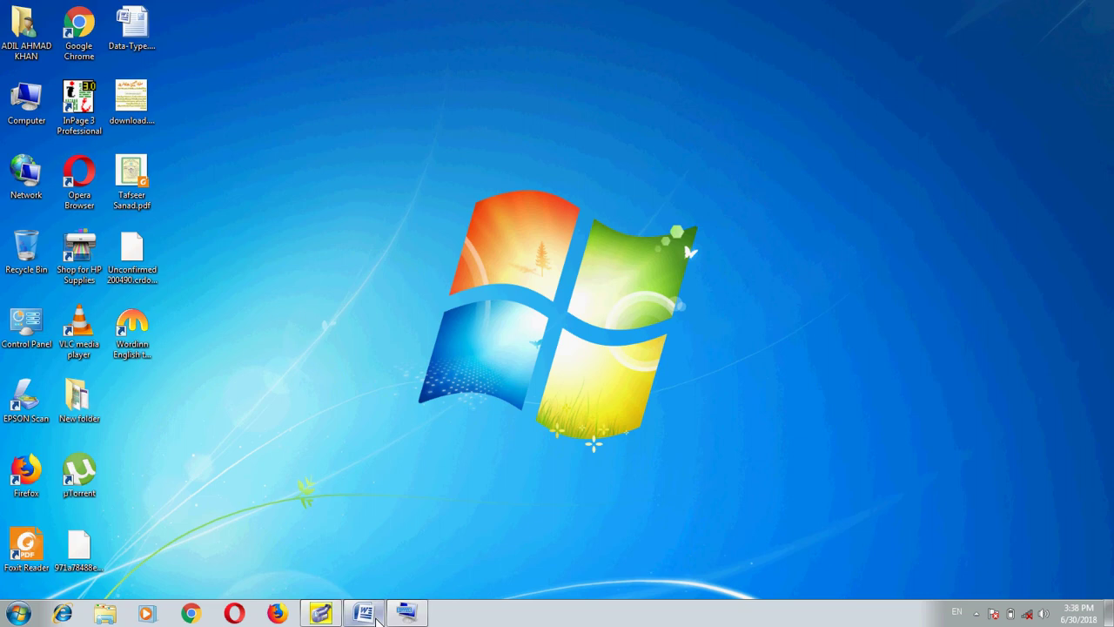
click(364, 612)
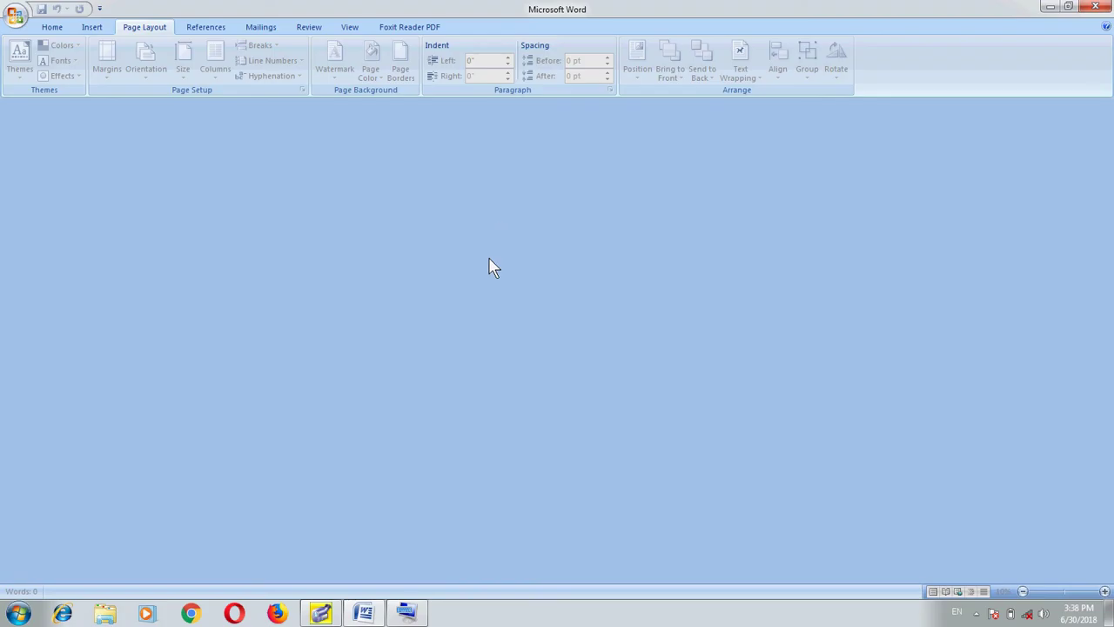
Create a new blank document and browse Page Color and More Colors without applying a colour
key(ctrl+n)
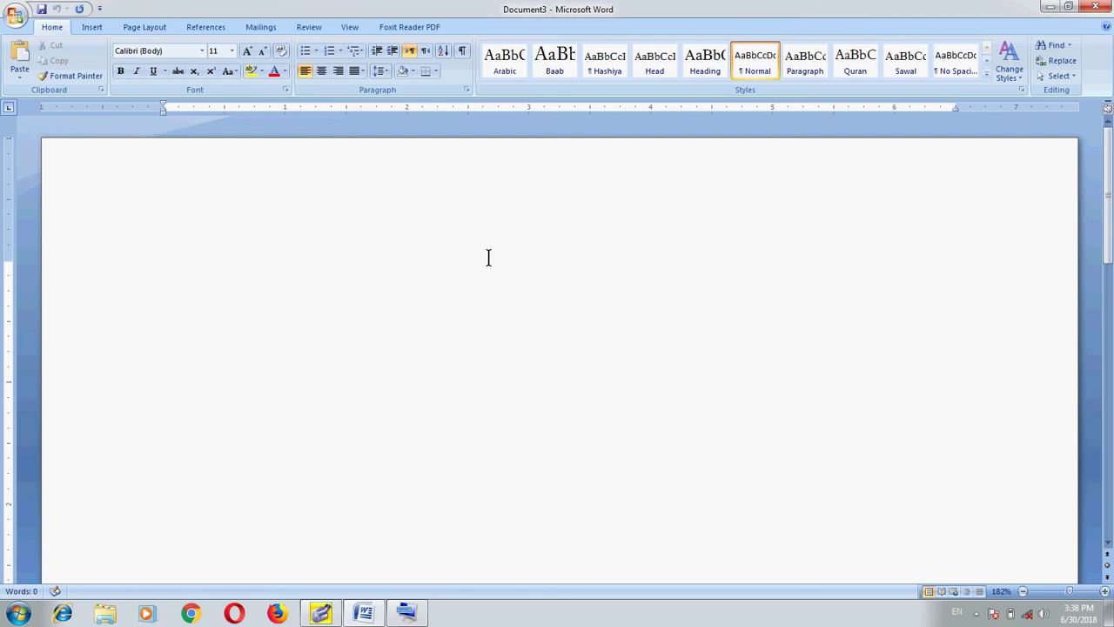
click(144, 28)
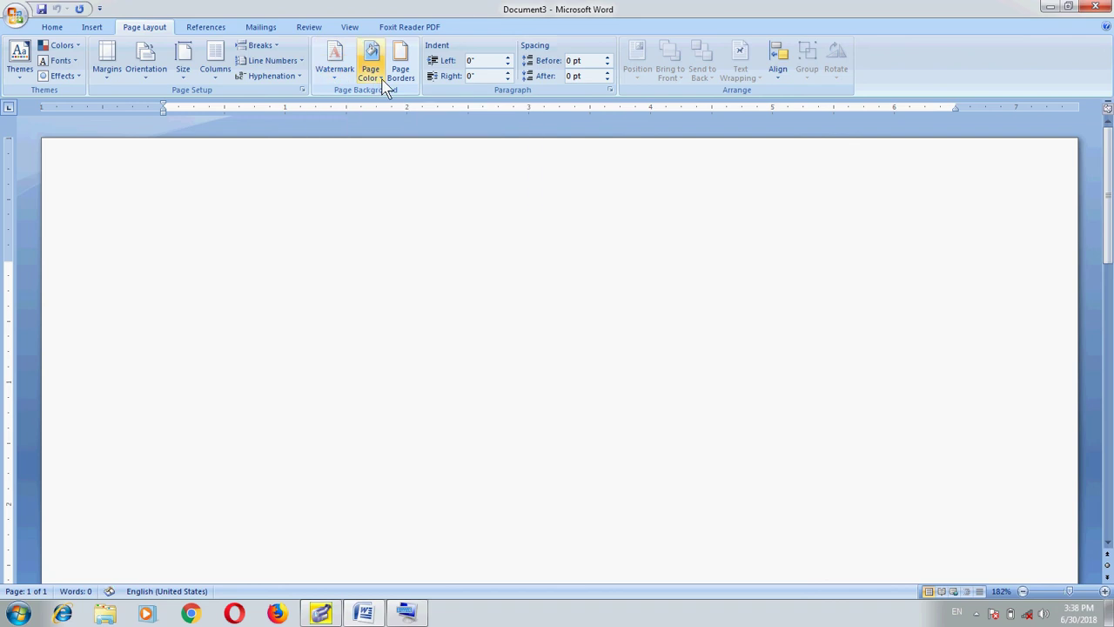
click(380, 79)
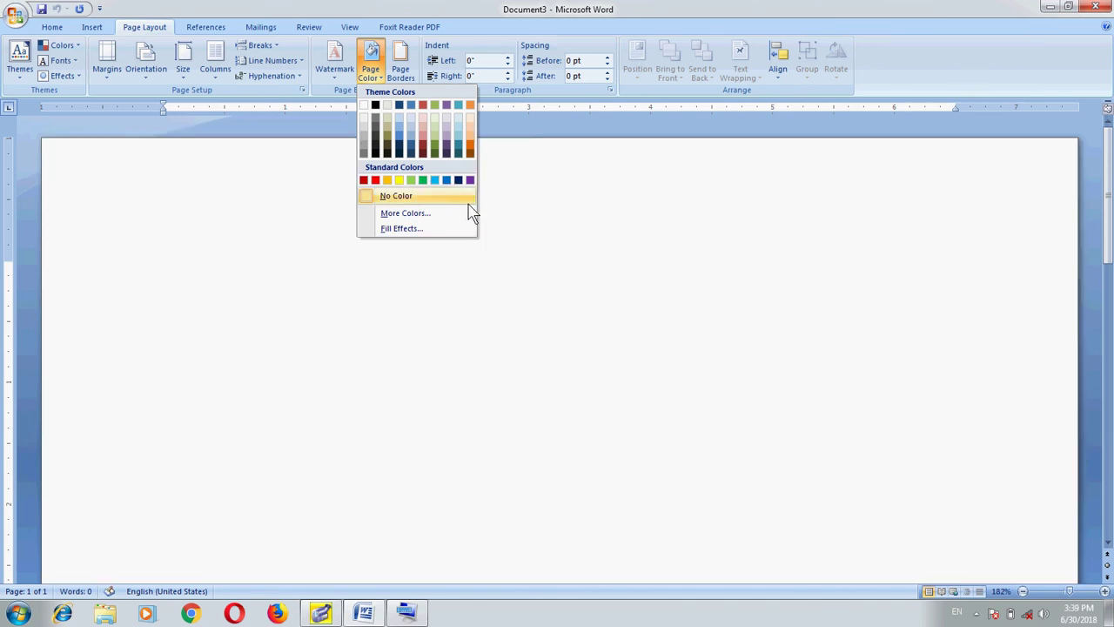
click(633, 10)
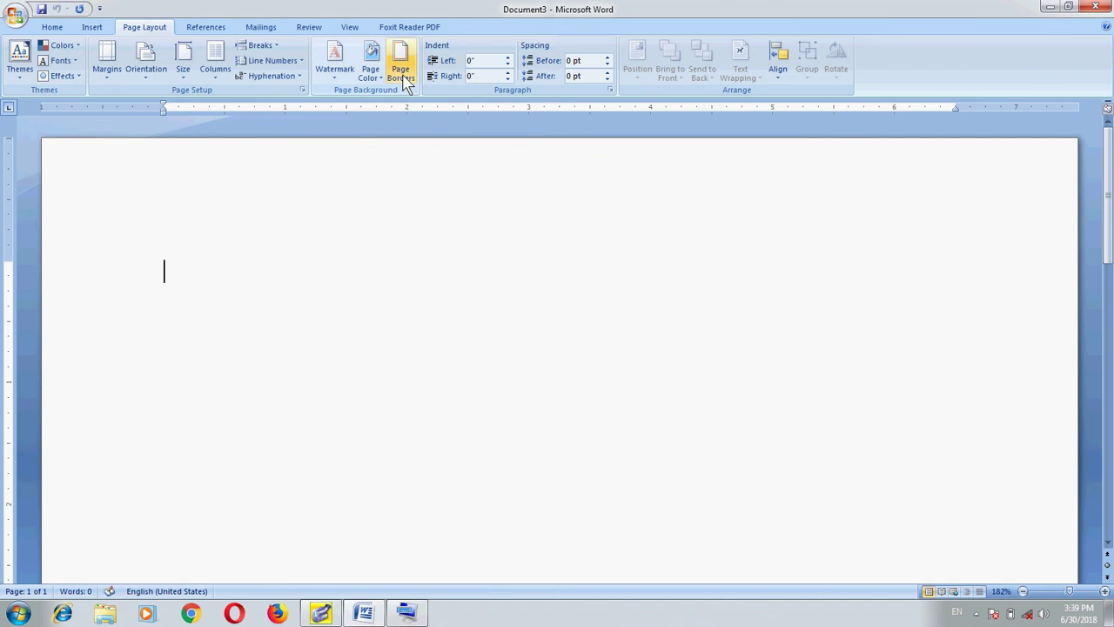
click(371, 69)
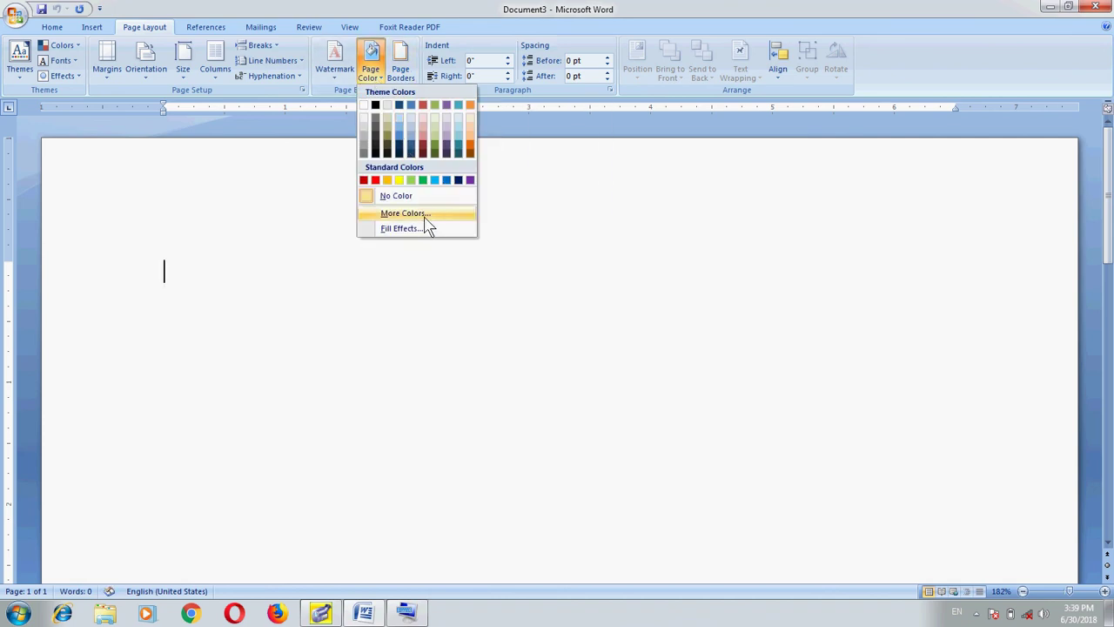
click(448, 215)
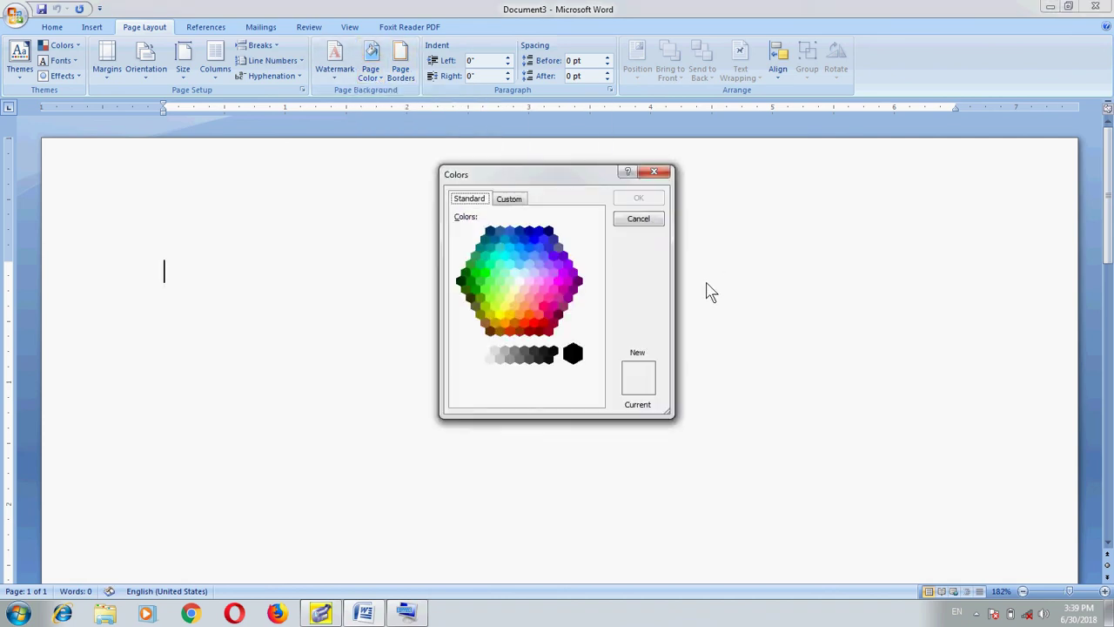
click(638, 219)
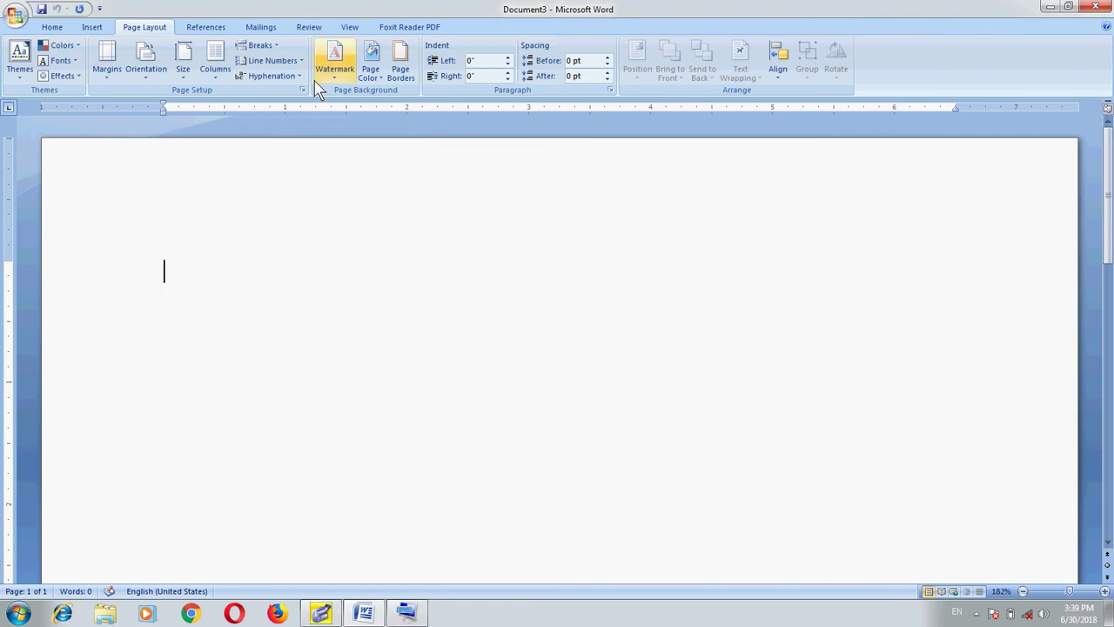
click(372, 59)
Dismiss the colour menu and reach Word Options' Customize page via Quick Access Toolbar More Commands
click(236, 7)
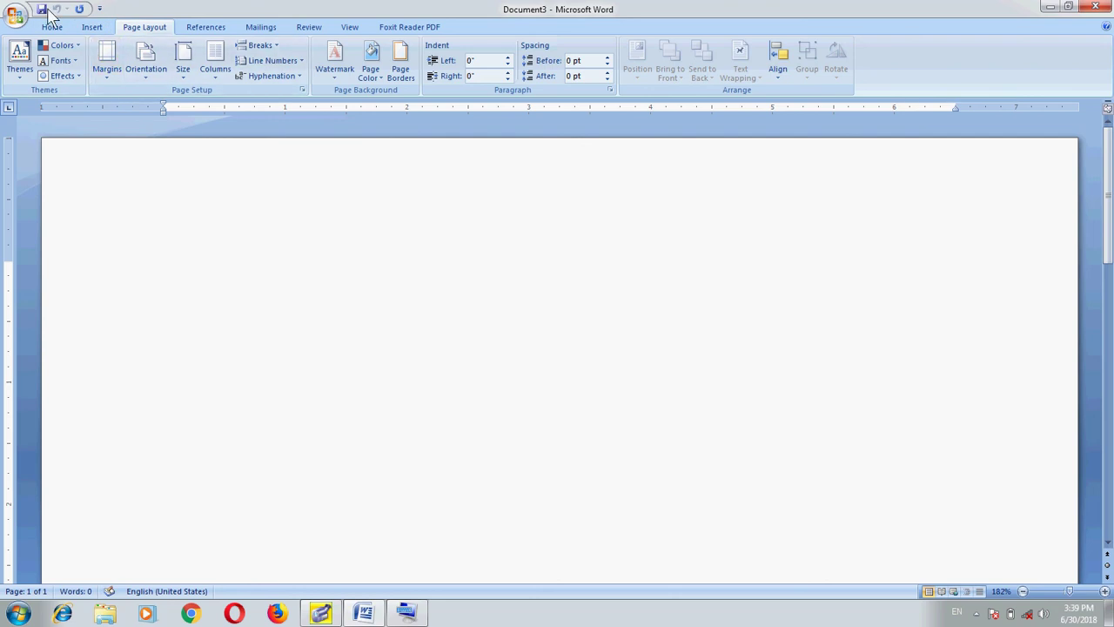
click(99, 7)
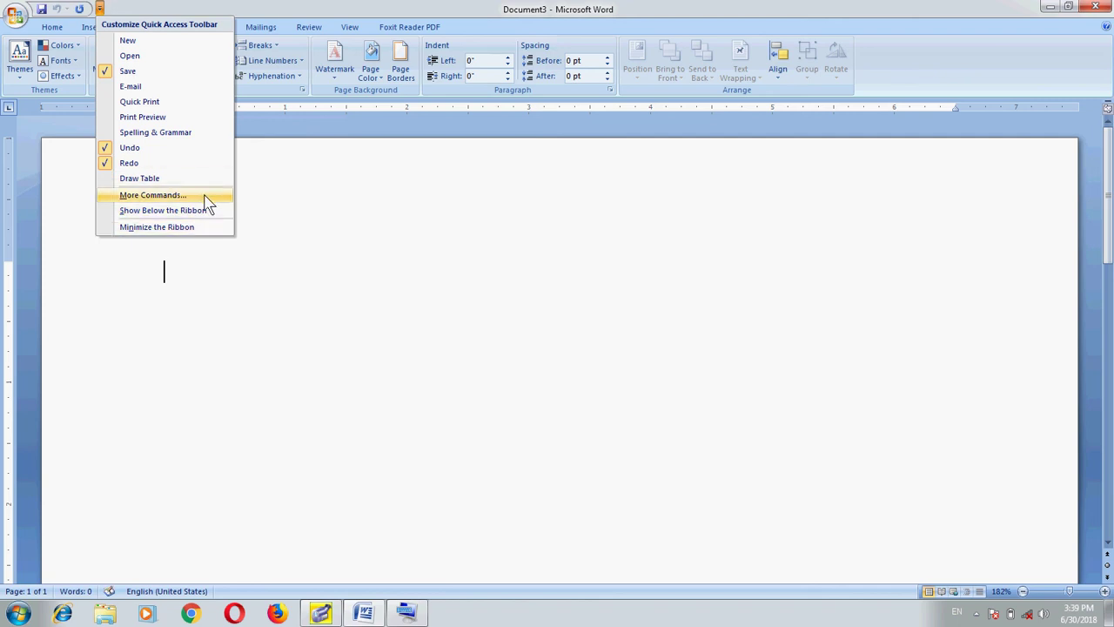
click(153, 195)
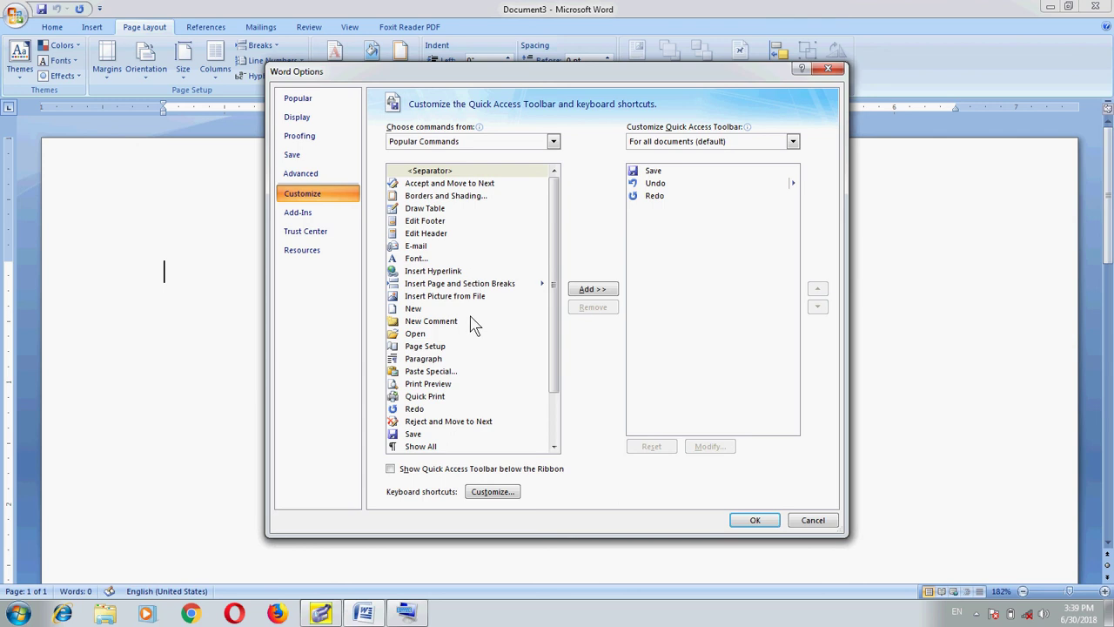
Select Page Setup in the command list, then view Advanced settings down to the Print section
click(437, 348)
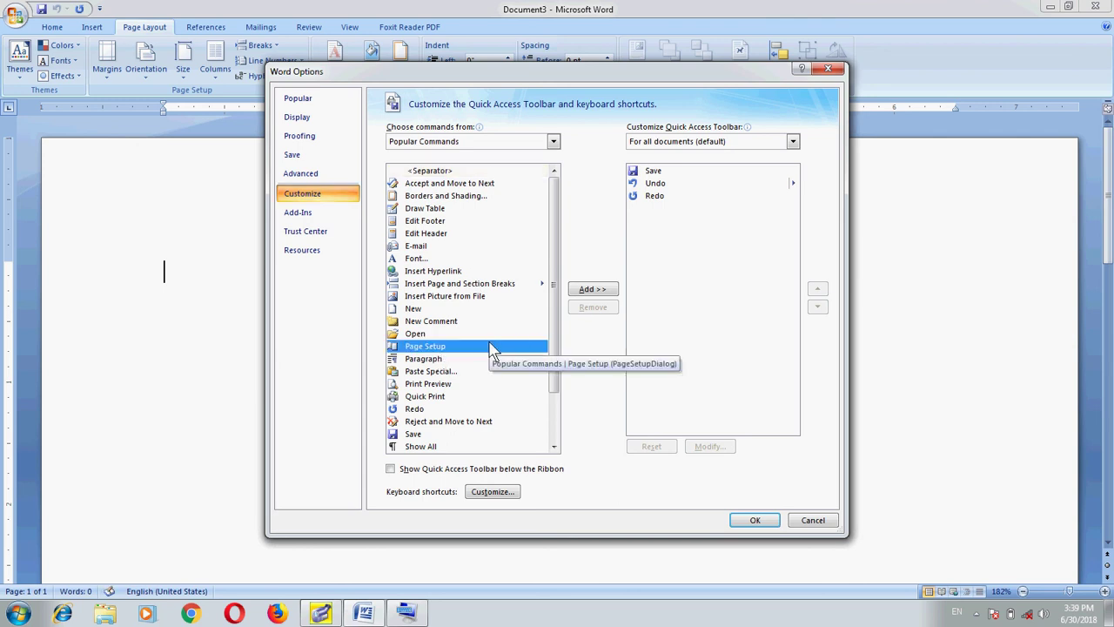
click(312, 175)
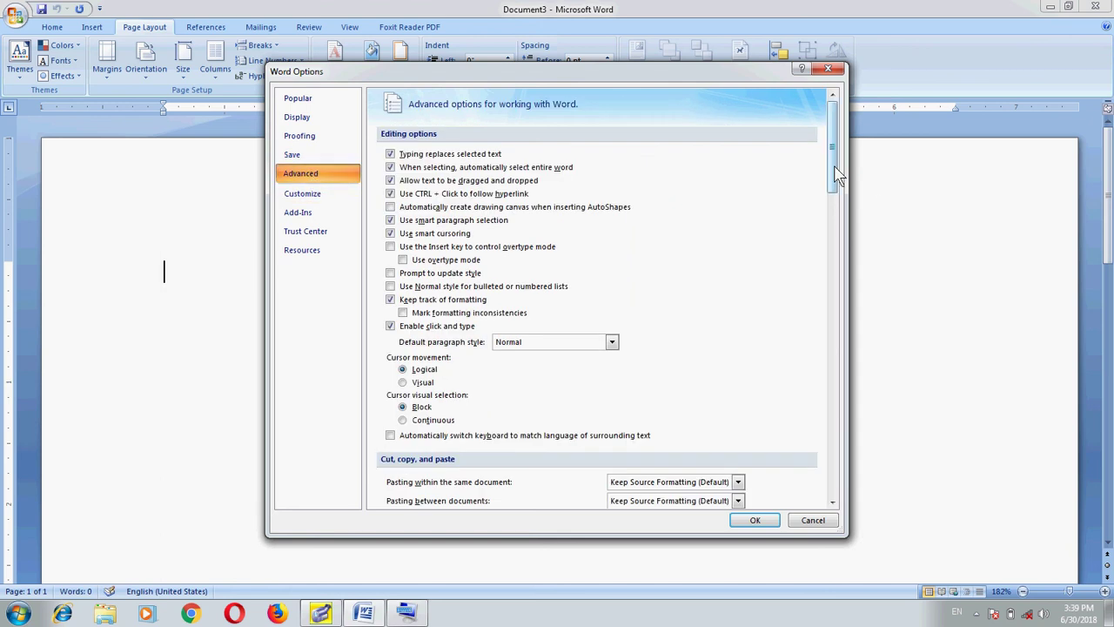
drag(837, 174, 886, 383)
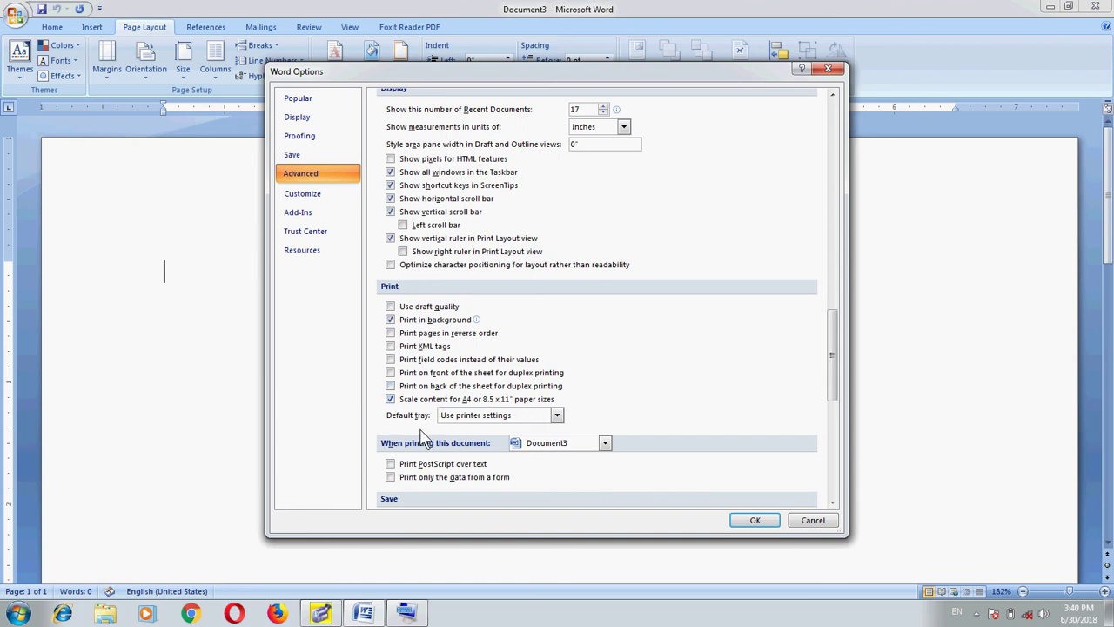
Check the Default tray list, tick Print PostScript over text, then cancel Word Options unsaved
click(557, 418)
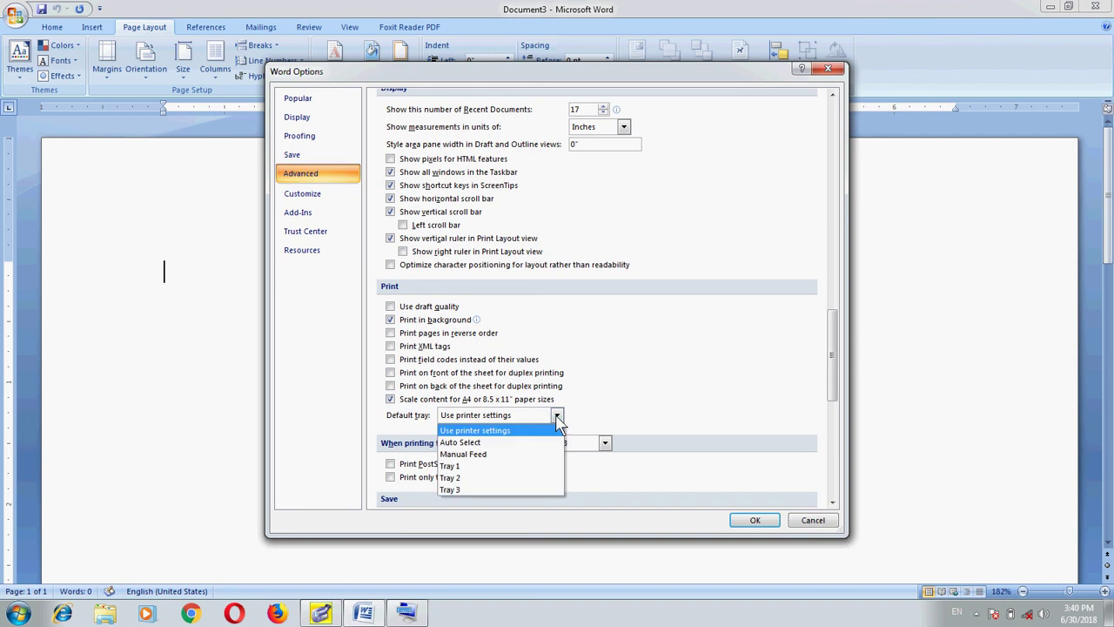
click(765, 362)
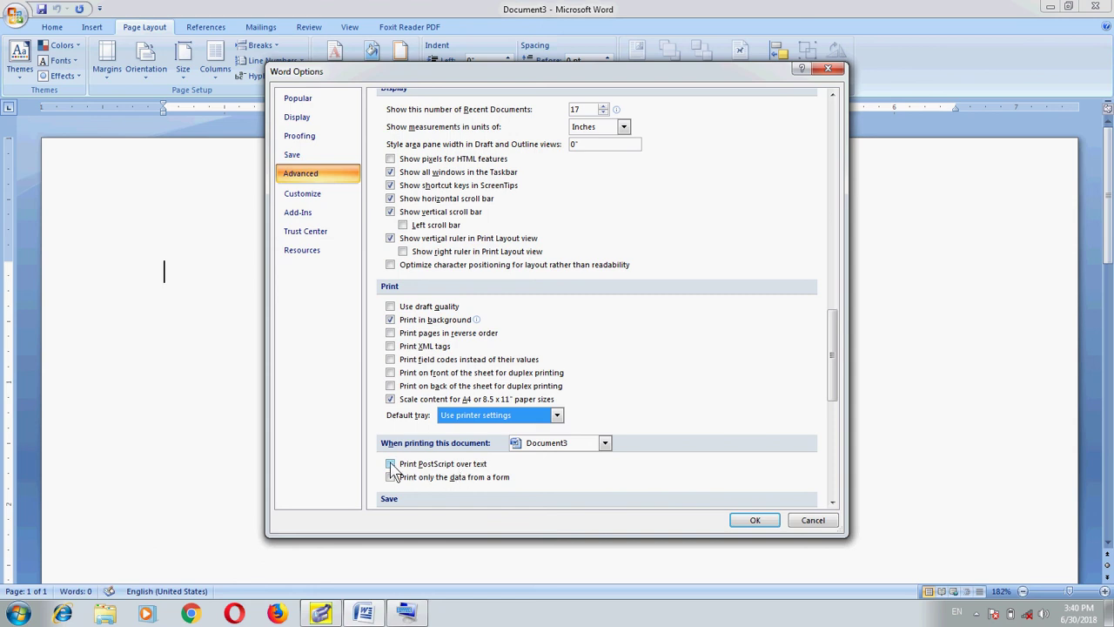
click(390, 464)
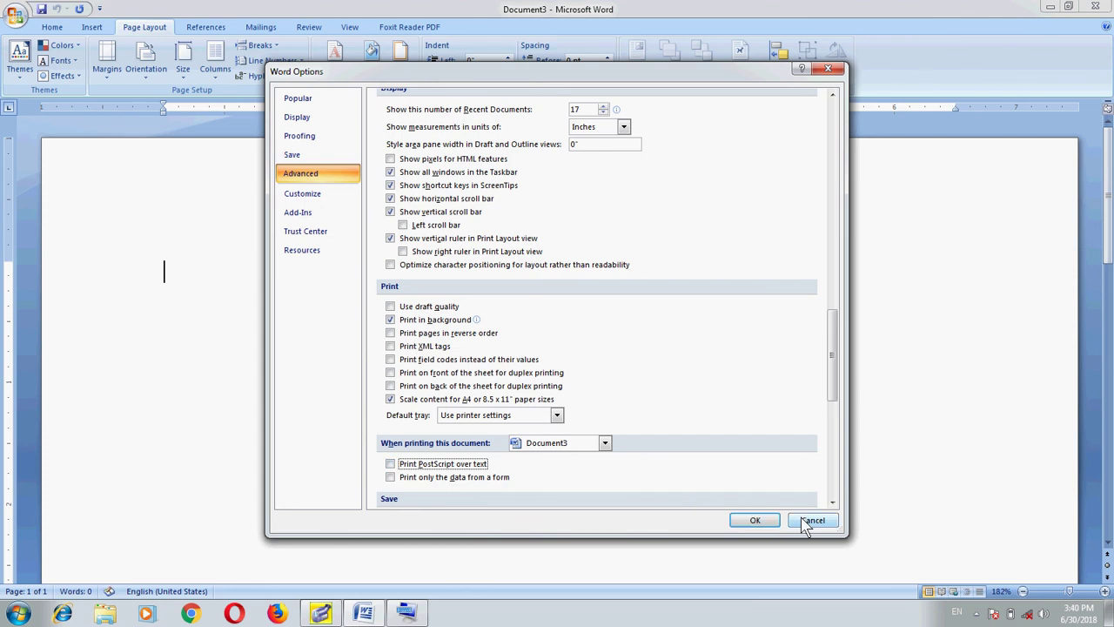
click(805, 522)
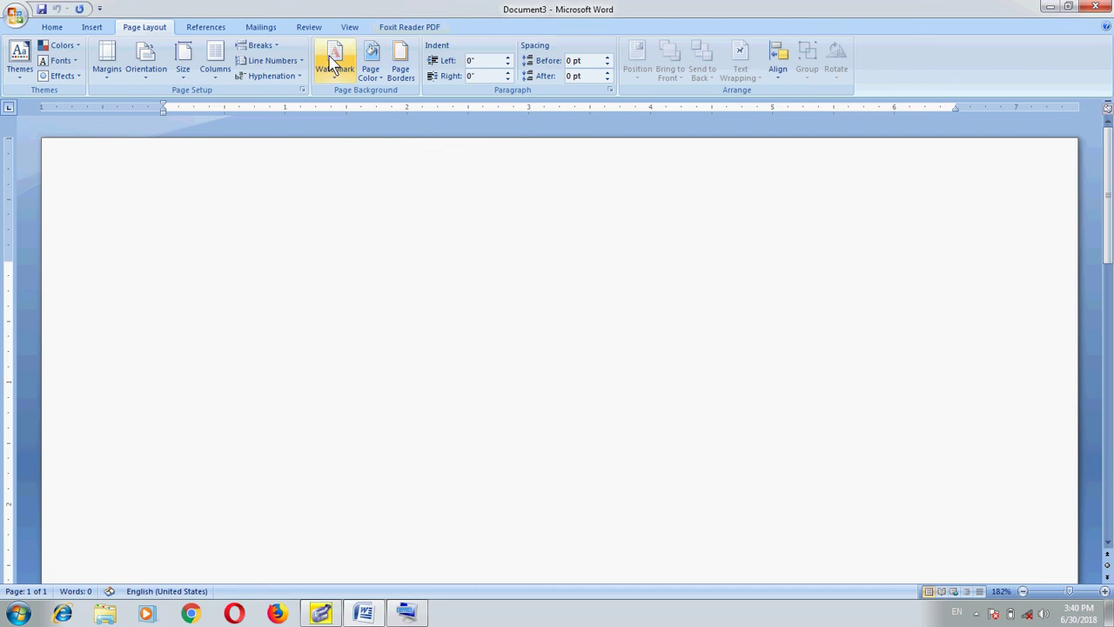
click(406, 76)
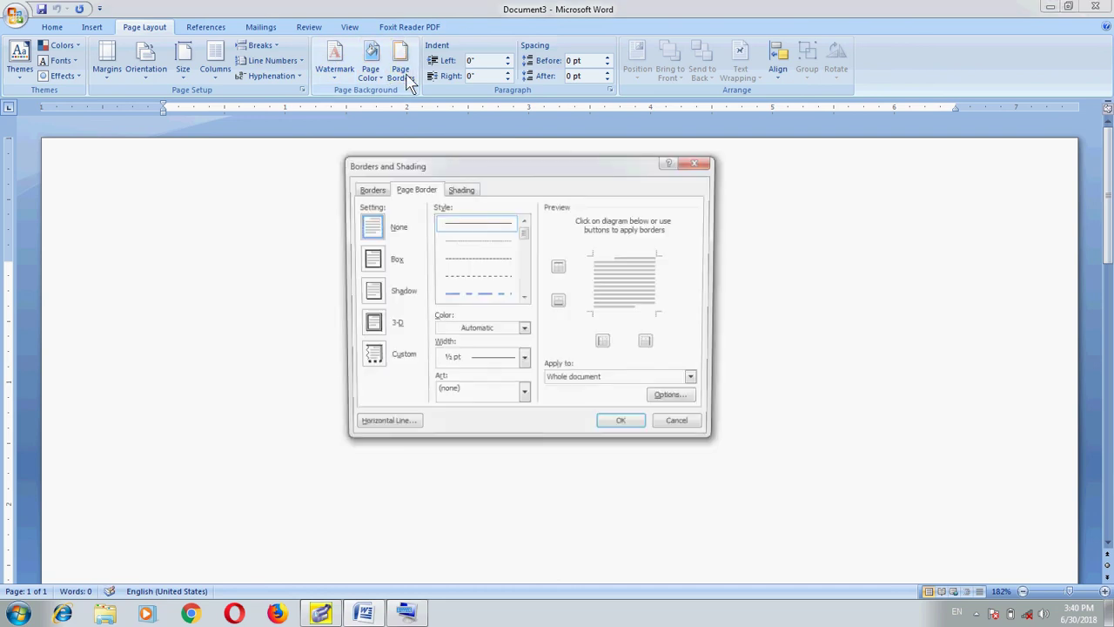
click(372, 191)
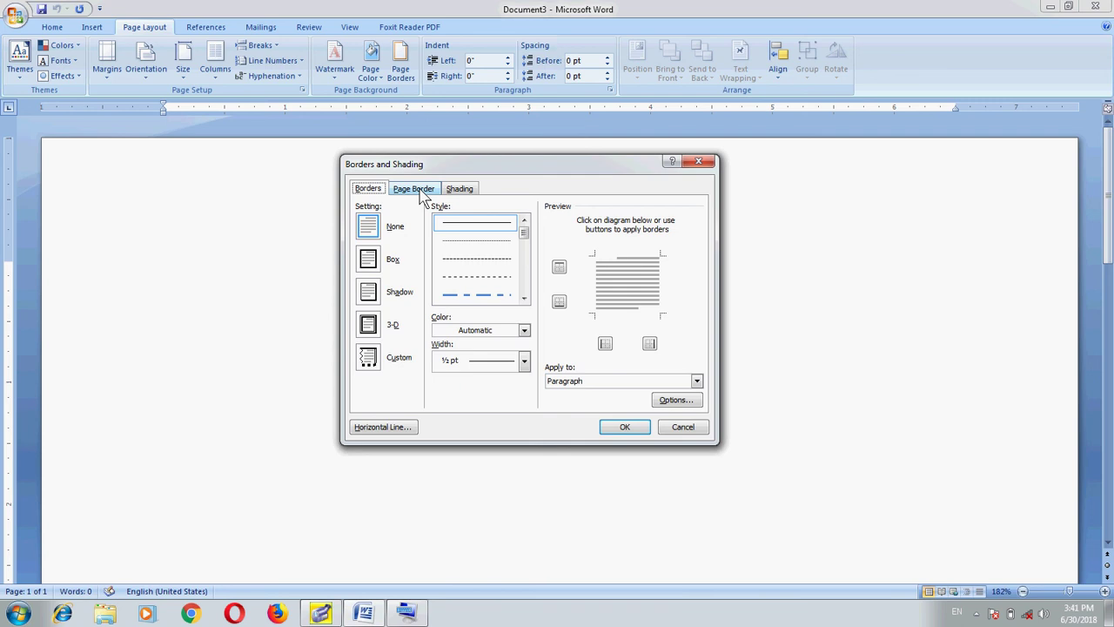
click(414, 189)
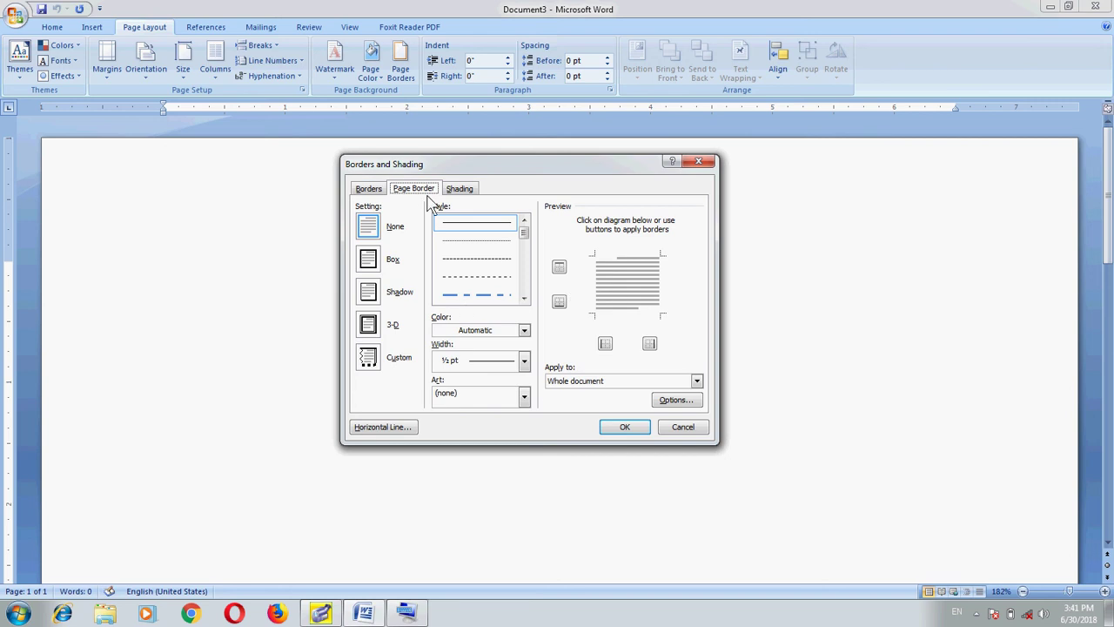
click(370, 259)
click(484, 263)
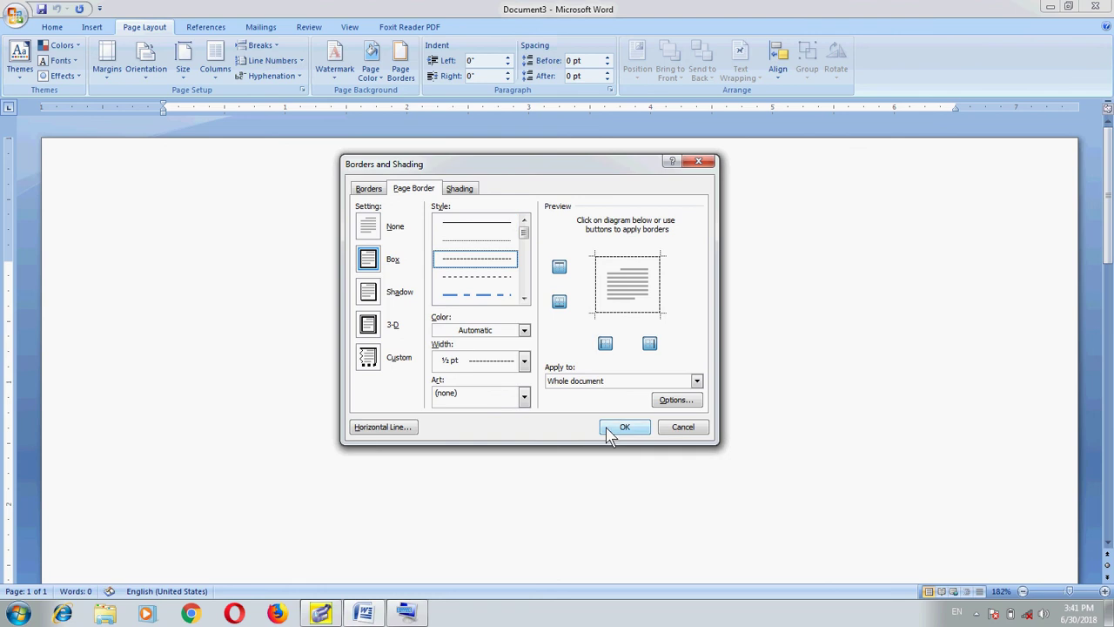
click(525, 361)
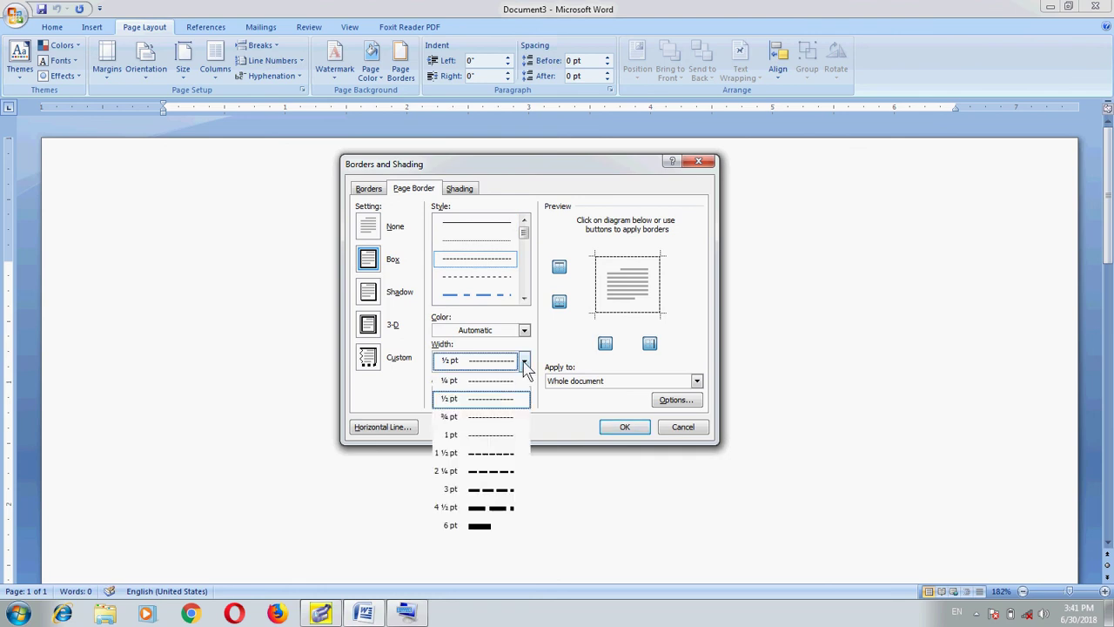
click(483, 471)
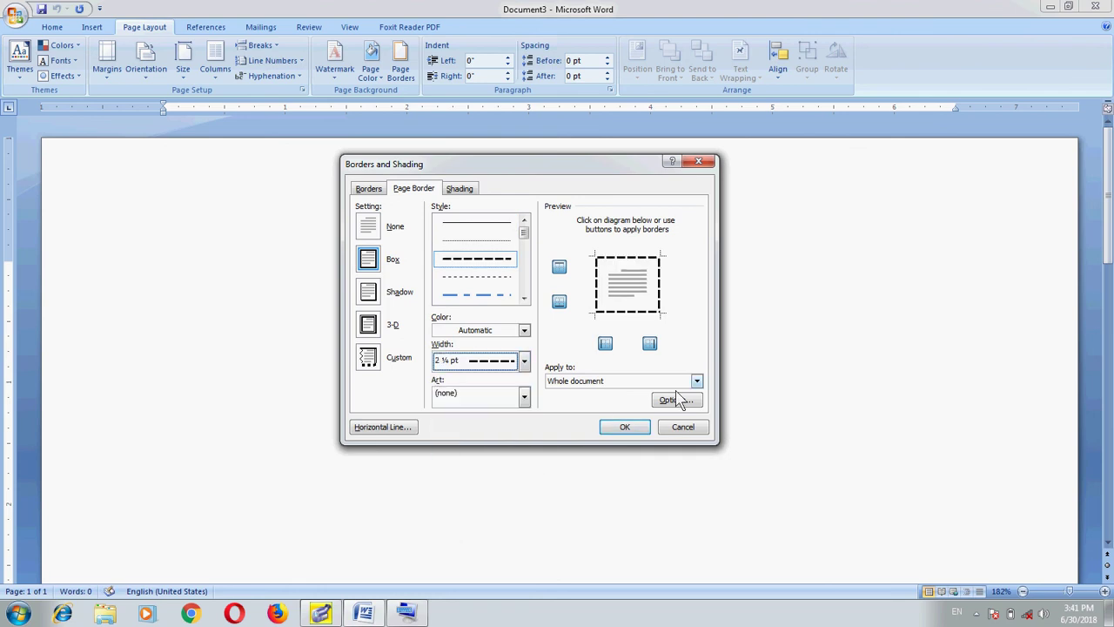
click(524, 396)
click(481, 435)
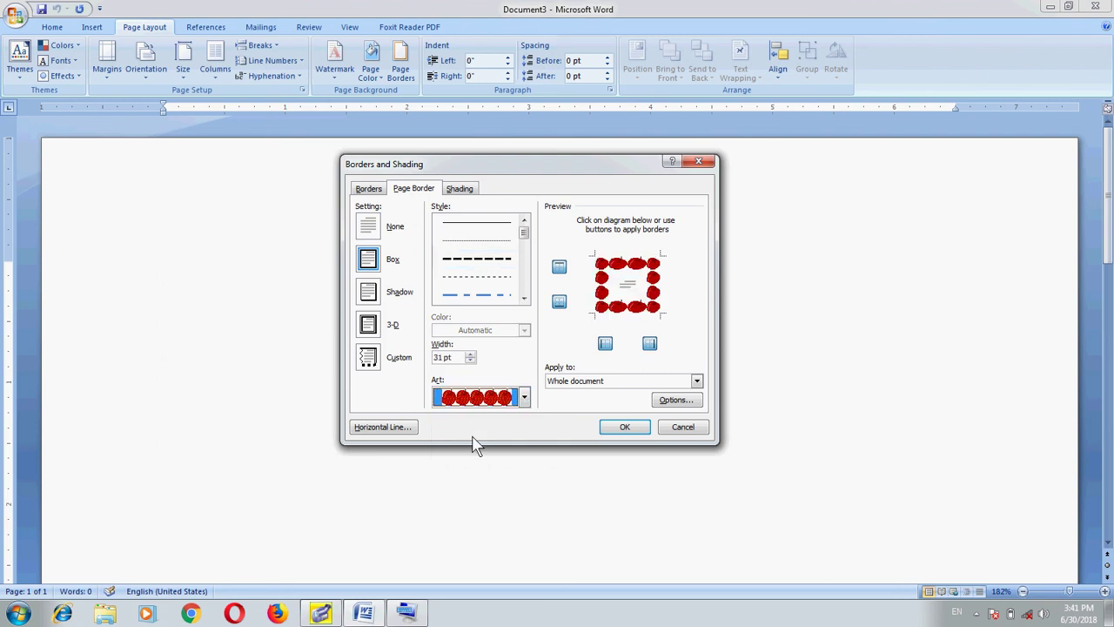
click(619, 426)
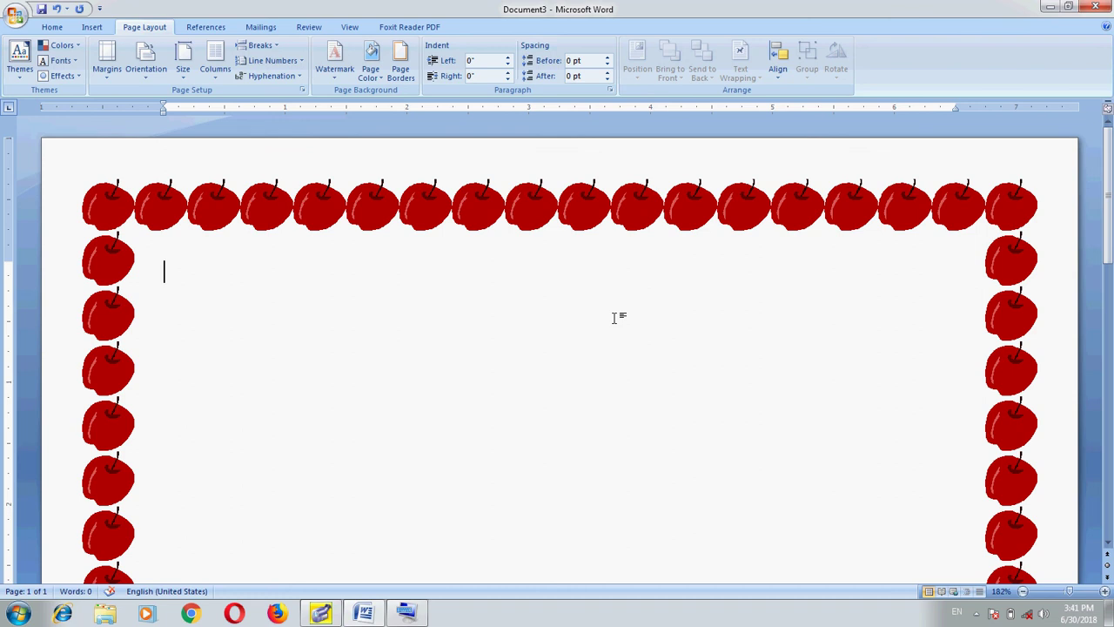
key(ctrl+z)
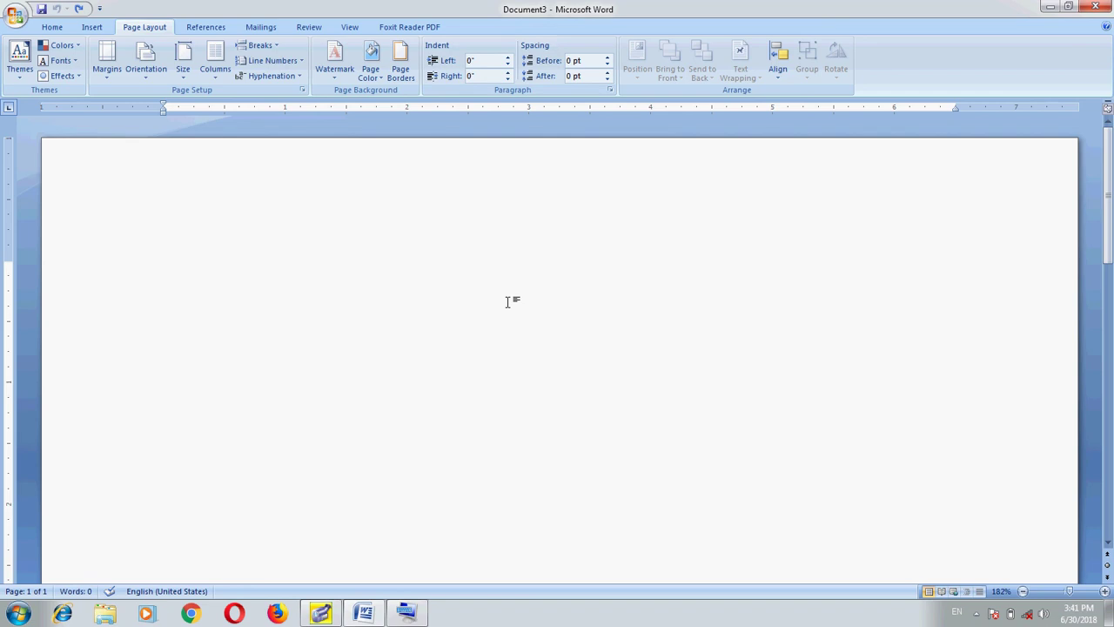
Type 'This is my first paragraph for indent setup.', paste it repeatedly, and justify the paragraph
text(This is m)
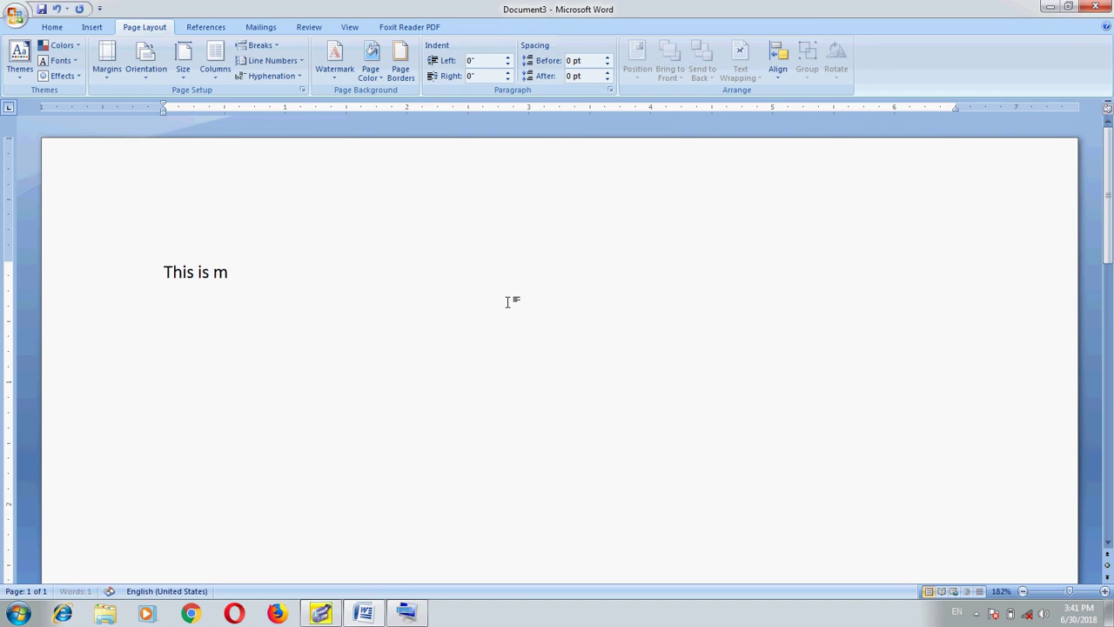
text(y first p)
text(aragraph)
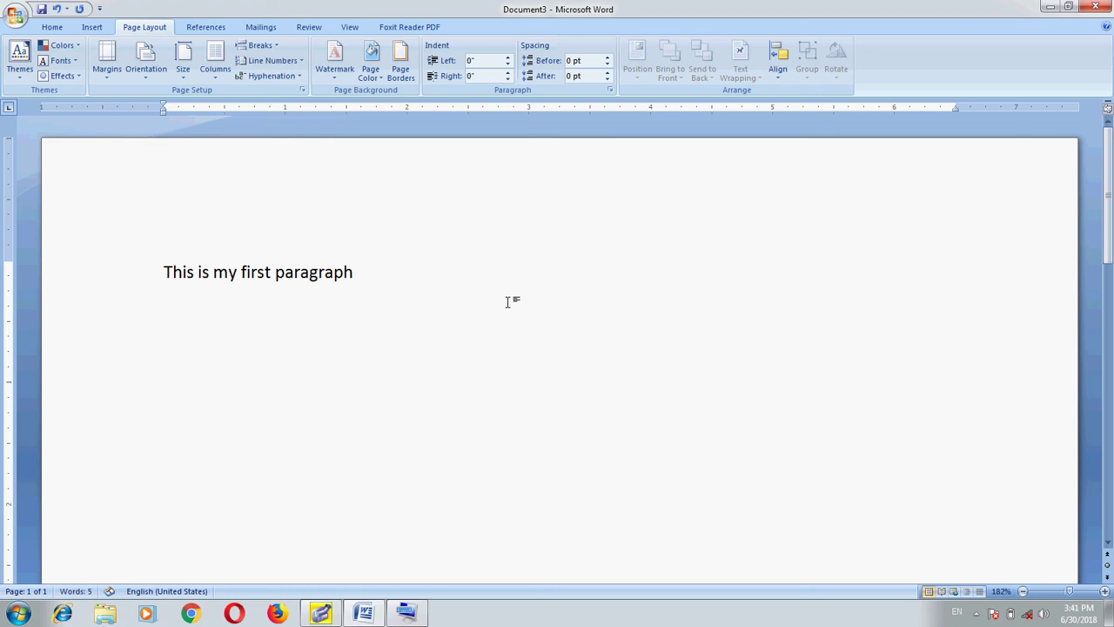
text( for indent setup.)
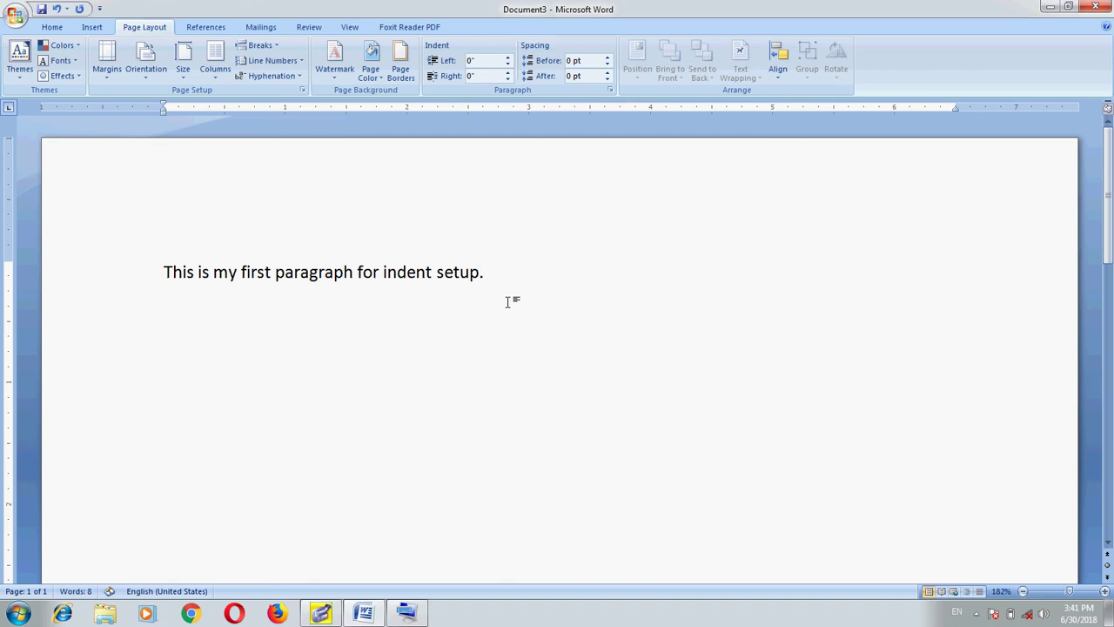
key(Home)
key(shift+End)
key(ctrl+c)
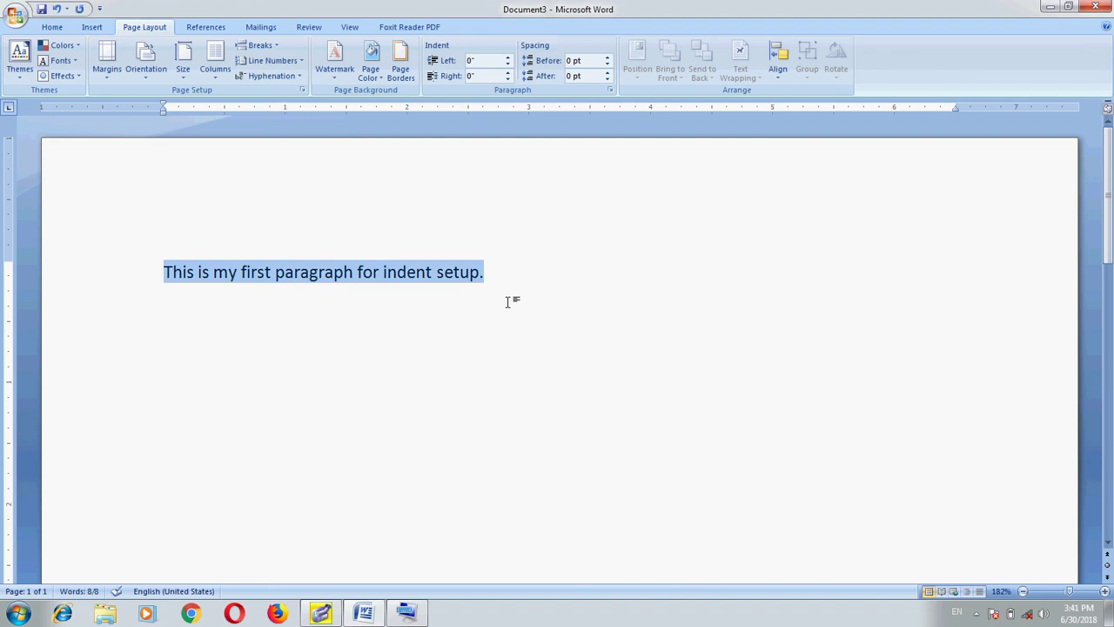
key(Right)
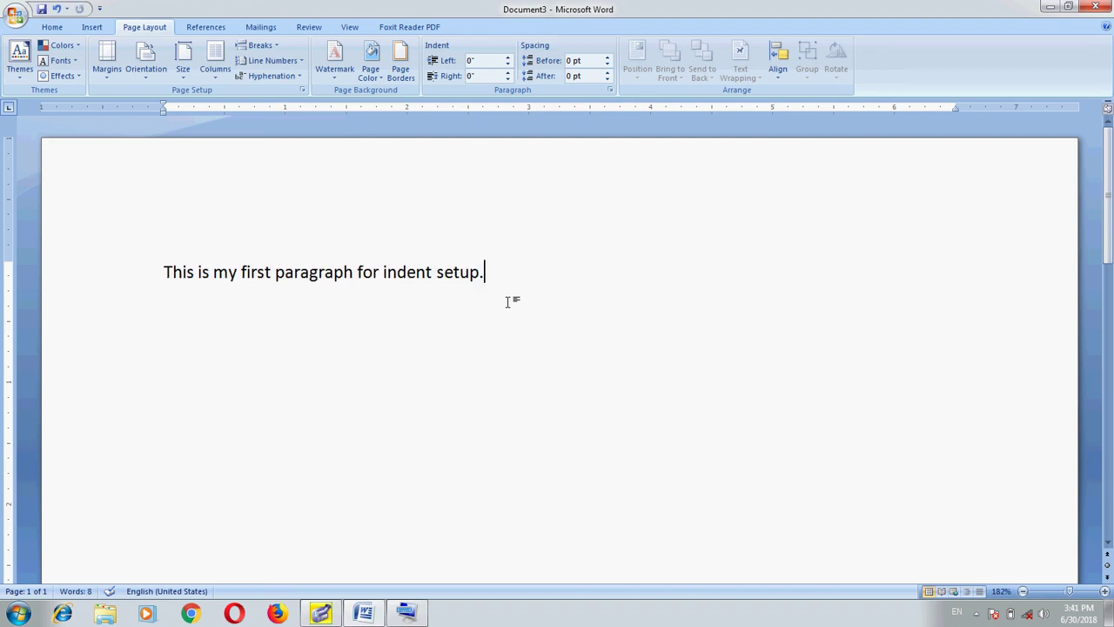
key(ctrl+v)
key(ctrl+v)
key(ctrl+v)
key(ctrl+v)
key(ctrl+v)
key(ctrl+v)
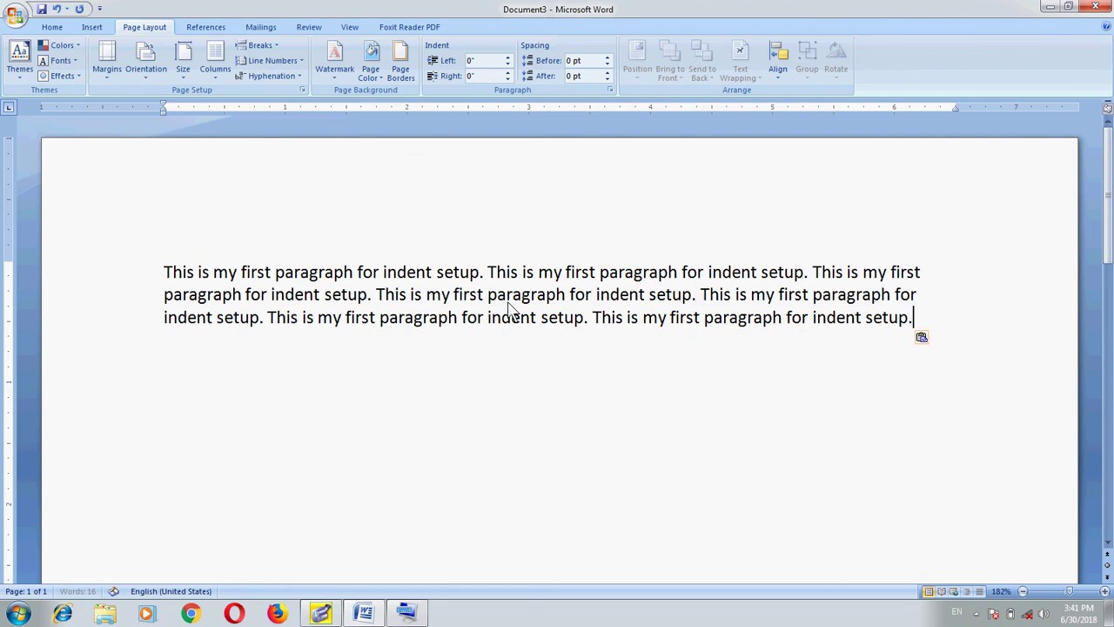
key(ctrl+v)
key(ctrl+v)
key(ctrl+v)
key(ctrl+v)
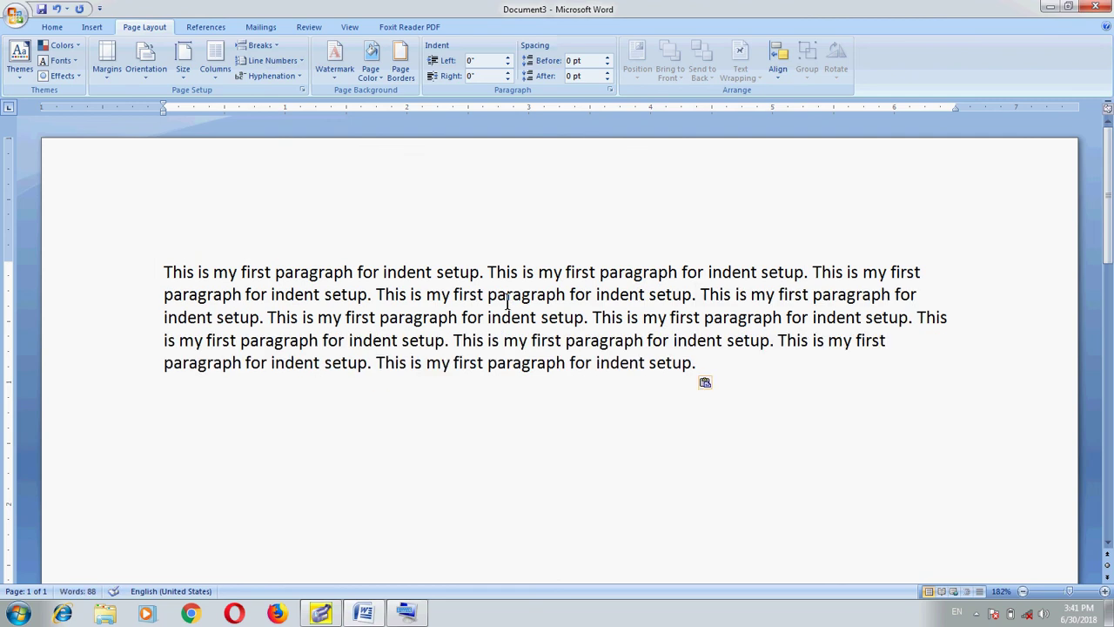
key(ctrl+j)
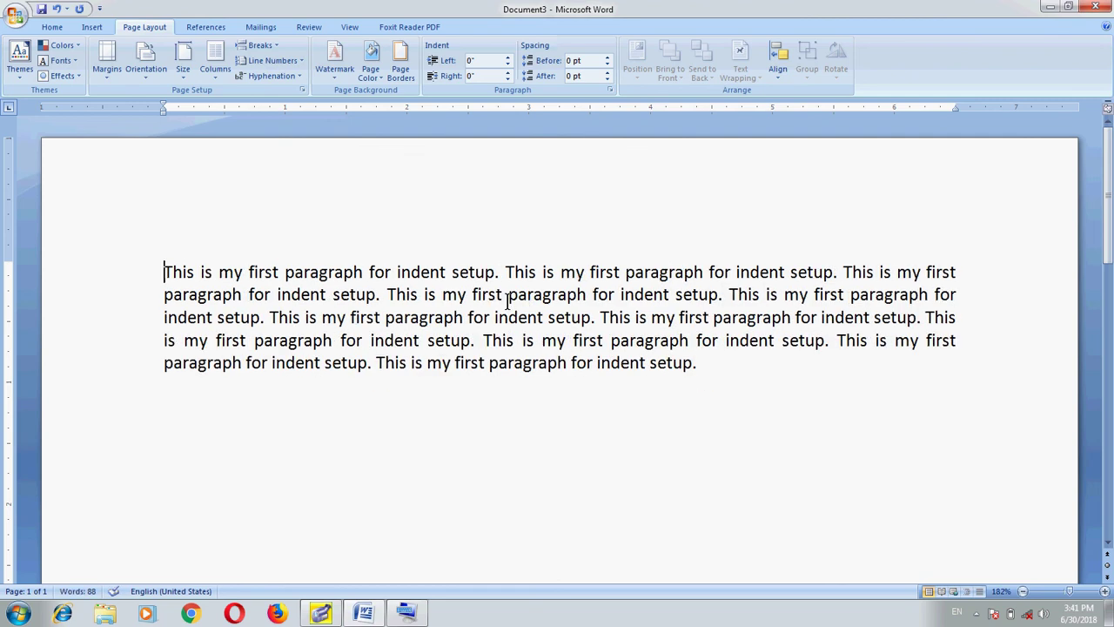
Set the paragraph's left and right indents to 0.5" each
click(508, 58)
click(508, 57)
click(508, 58)
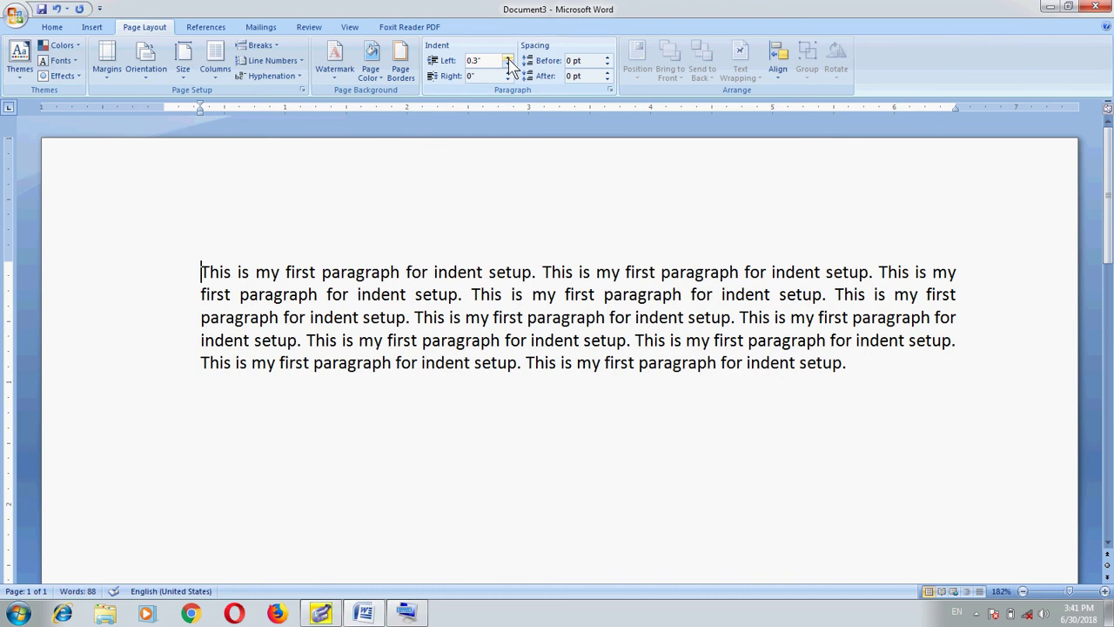
click(509, 57)
click(508, 58)
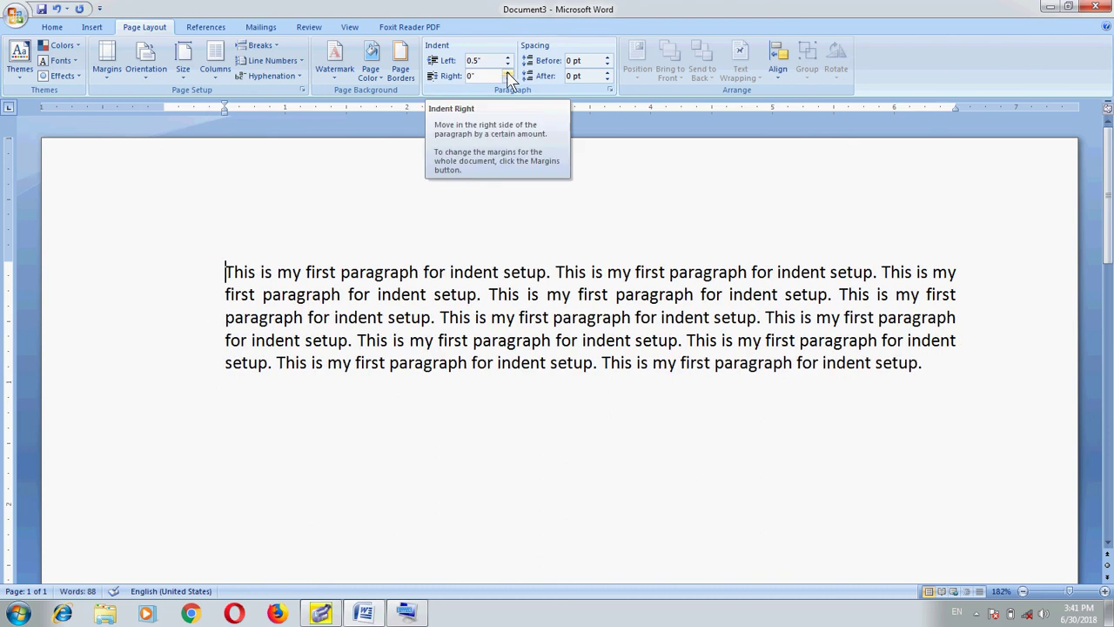
click(508, 74)
click(508, 74)
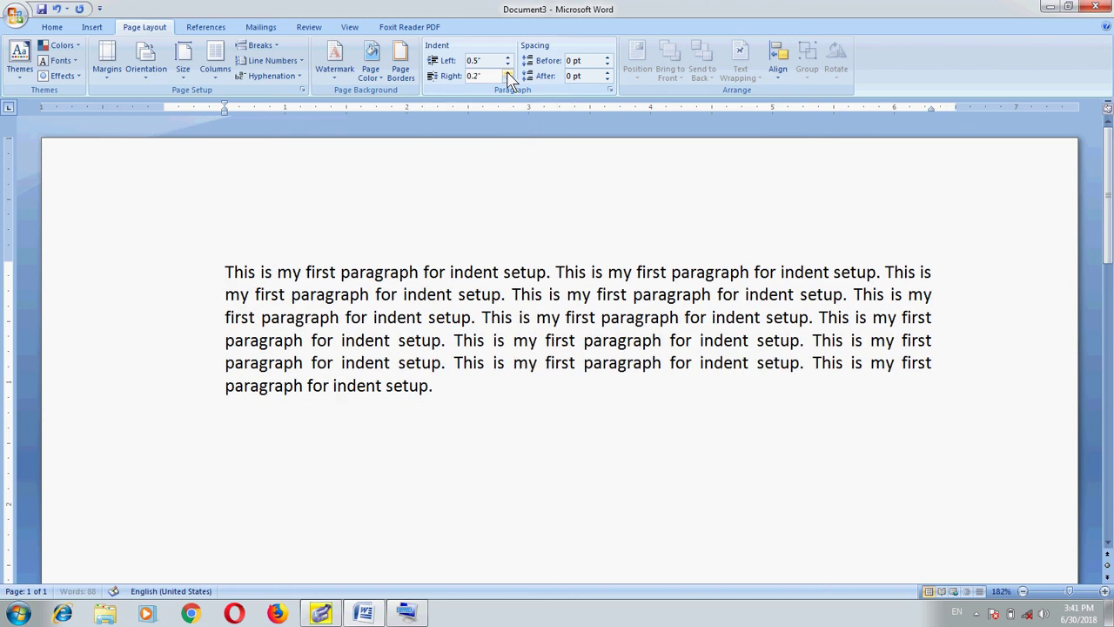
click(509, 74)
click(509, 74)
click(508, 74)
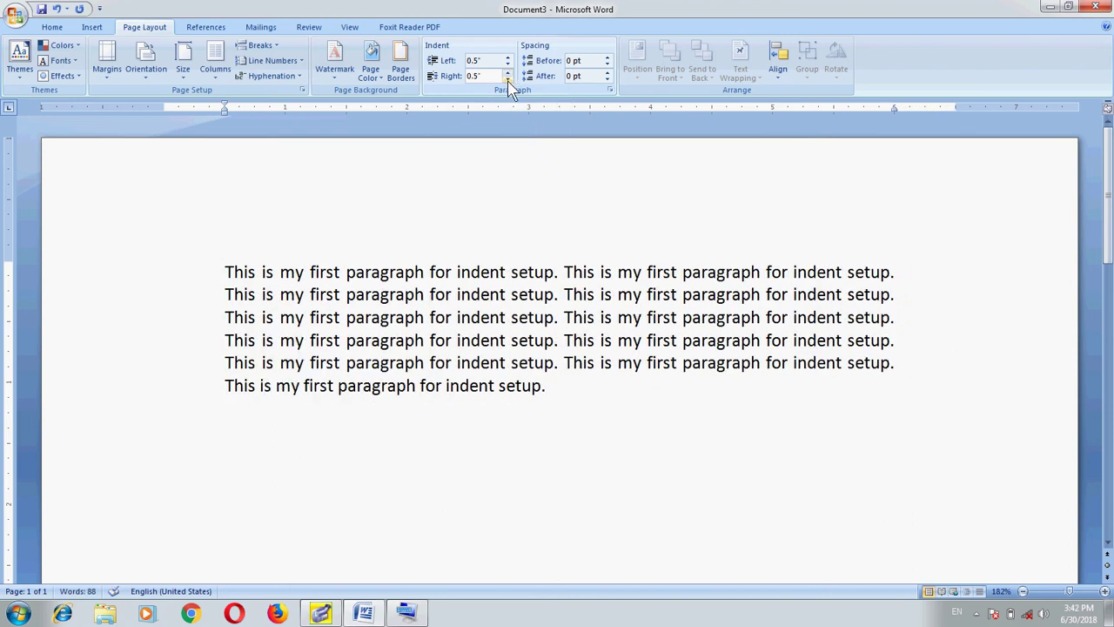
Duplicate the paragraph into three identical paragraphs and select all the text
key(ctrl+a)
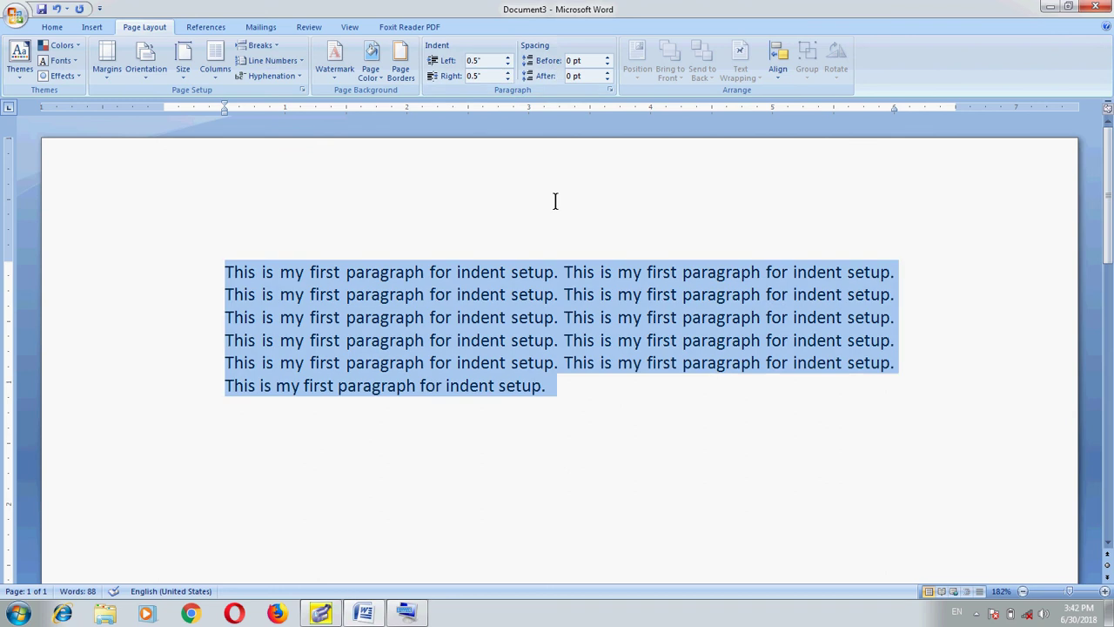
key(ctrl+c)
key(Right)
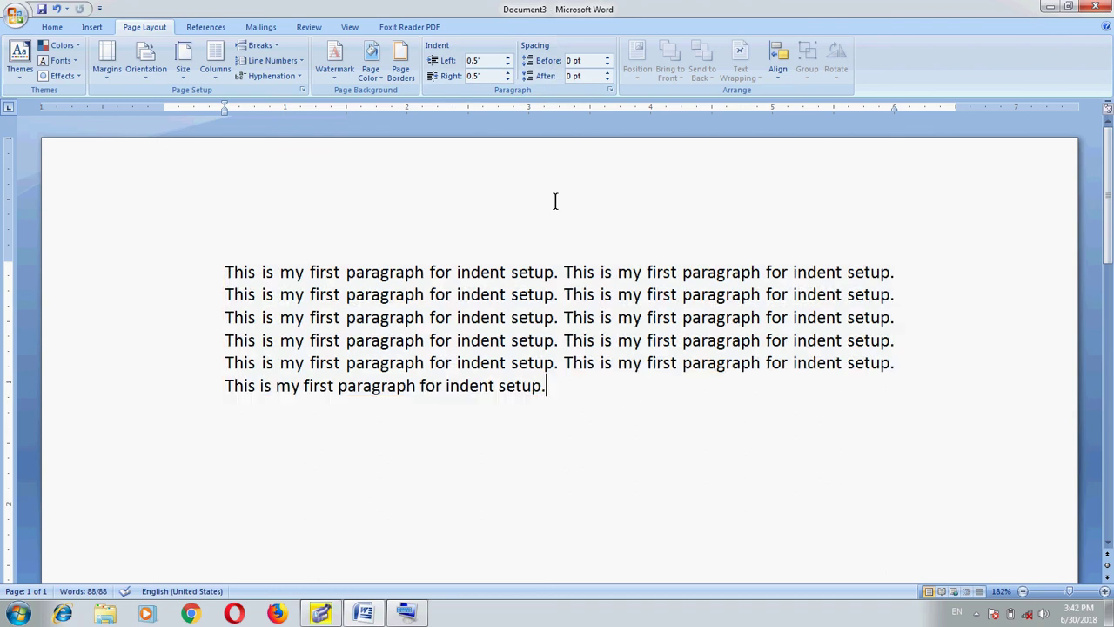
key(Return)
key(ctrl+v)
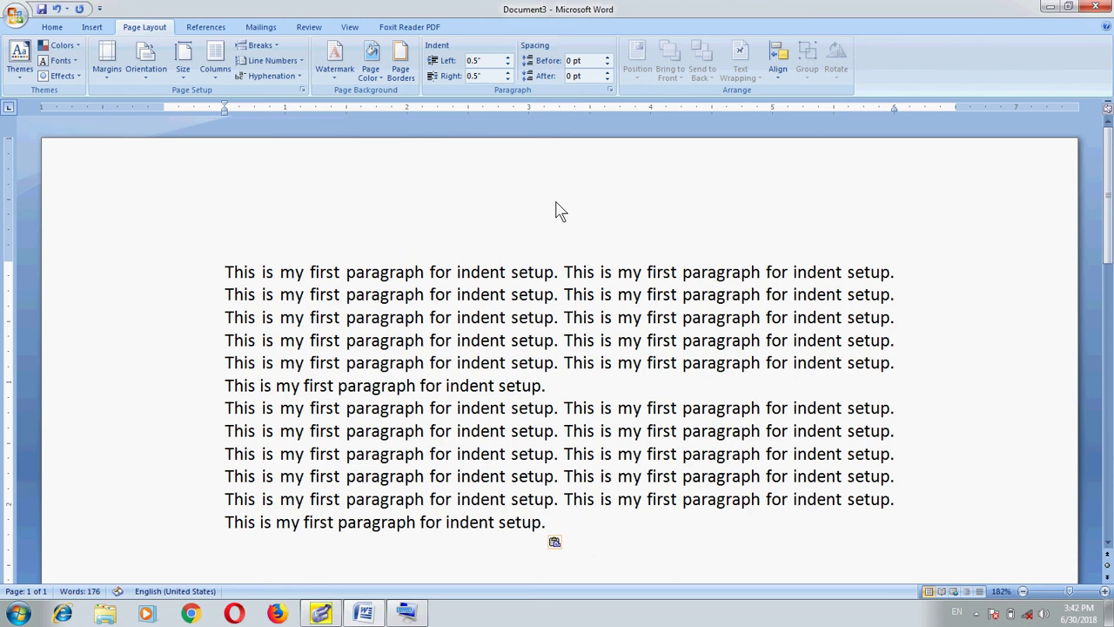
key(ctrl+v)
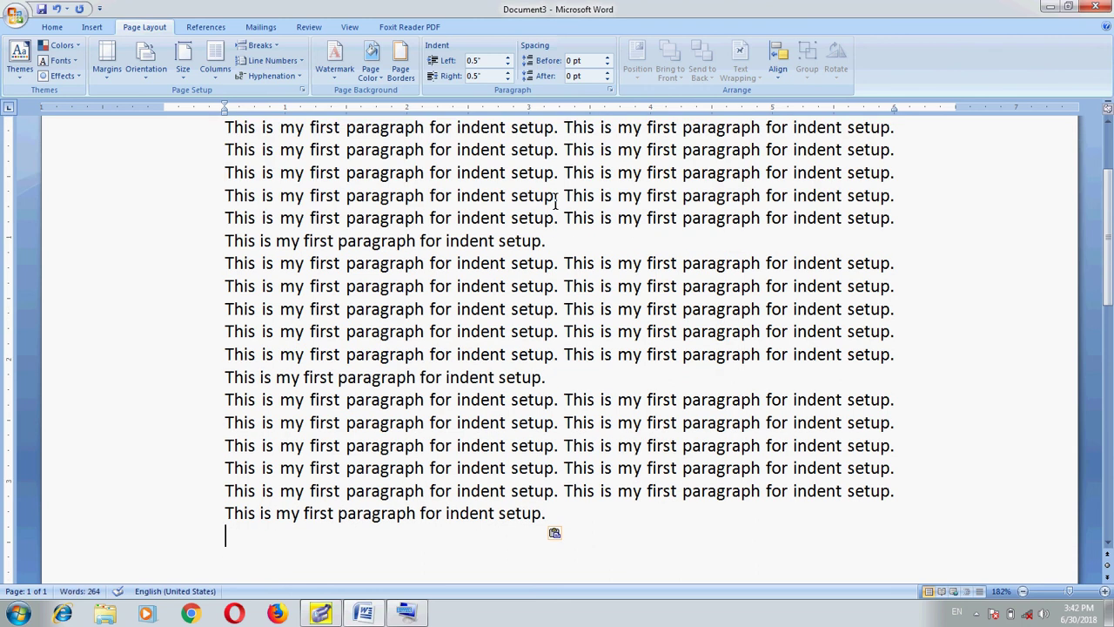
key(ctrl+a)
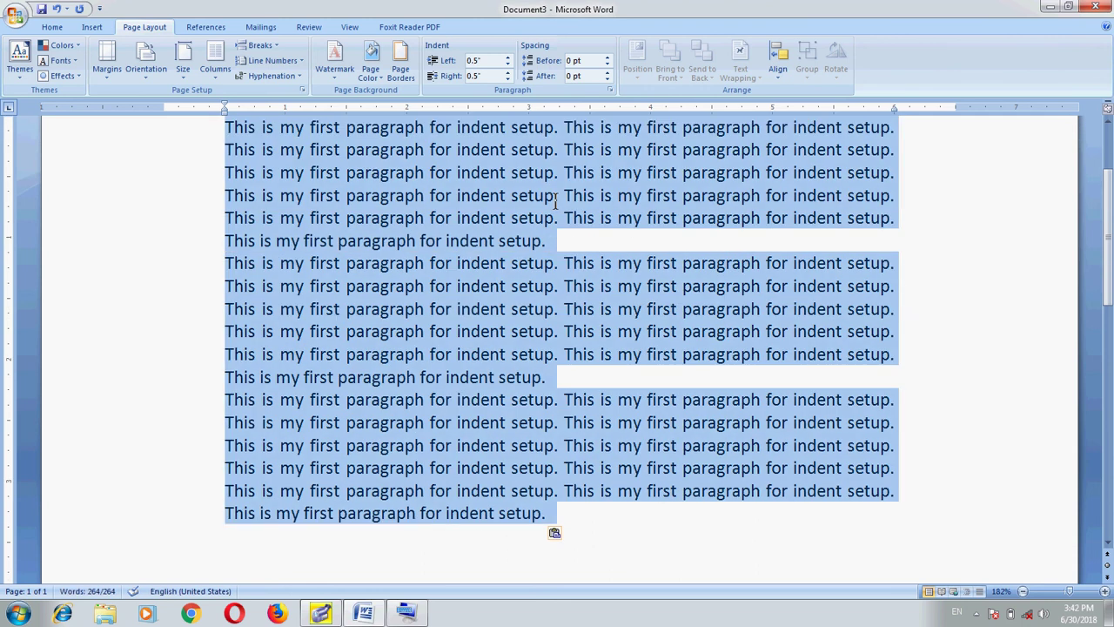
Set Spacing Before and After to 6 pt for all paragraphs, then deselect the text
click(609, 58)
click(608, 59)
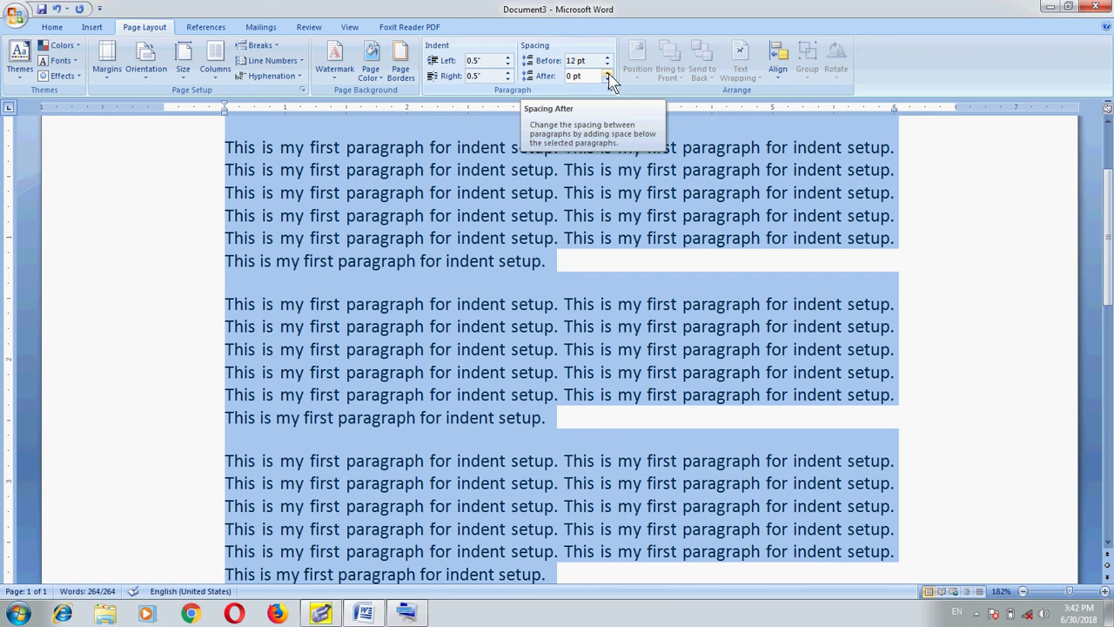
click(607, 73)
click(608, 73)
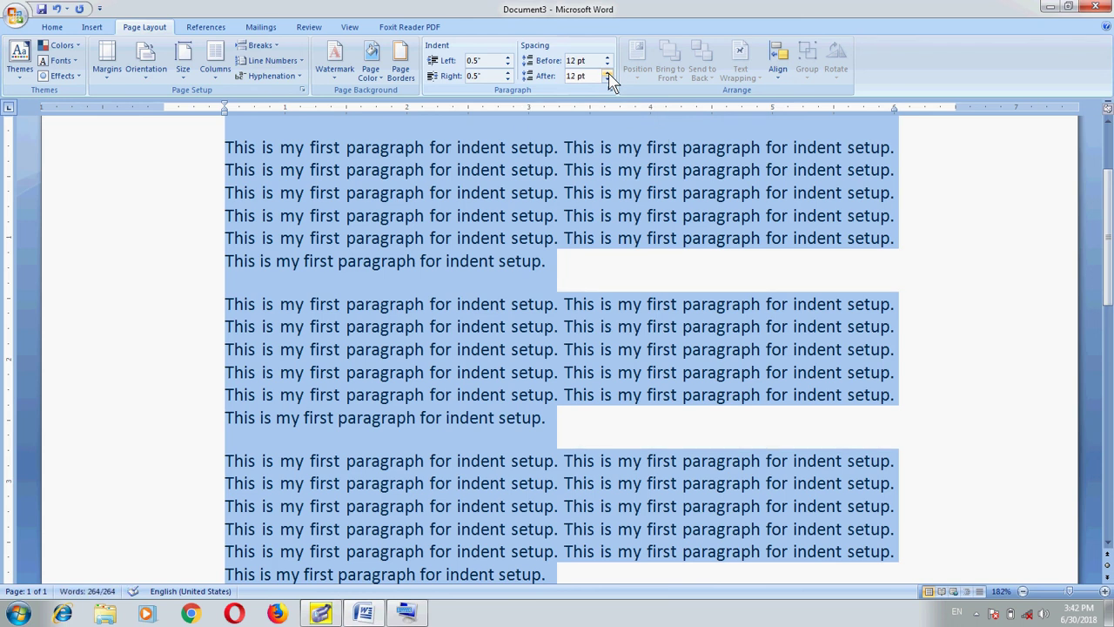
click(608, 78)
click(608, 63)
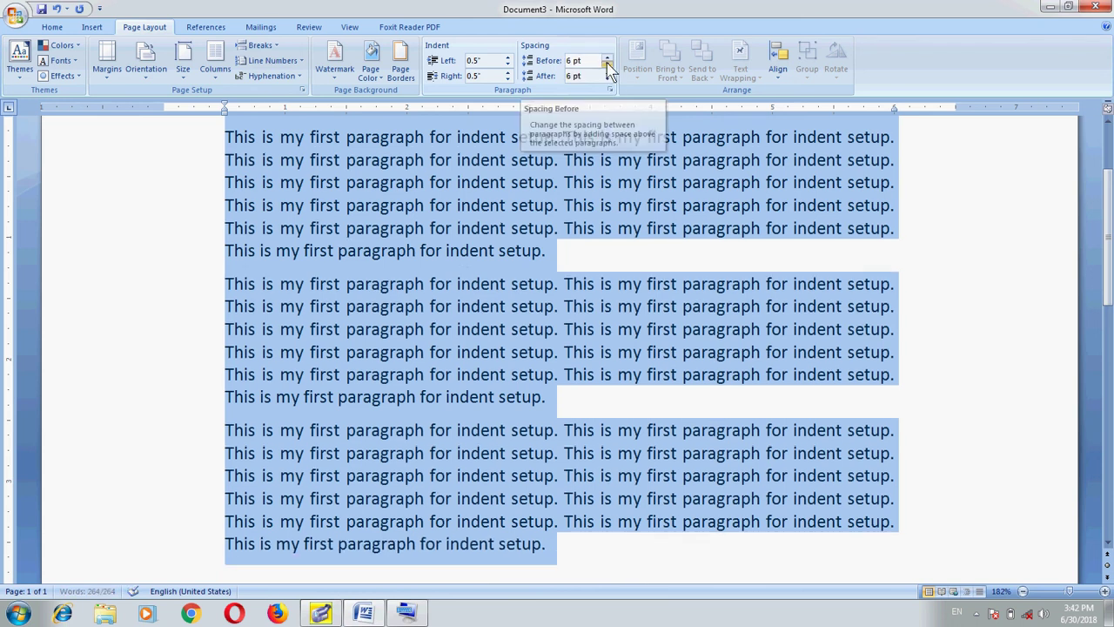
click(608, 64)
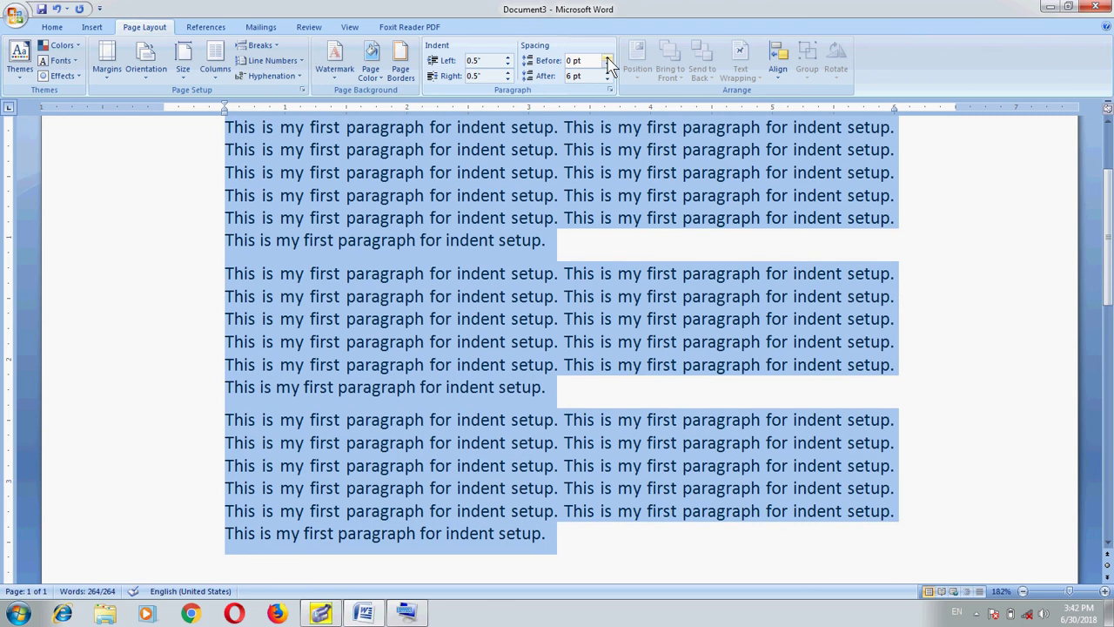
click(608, 57)
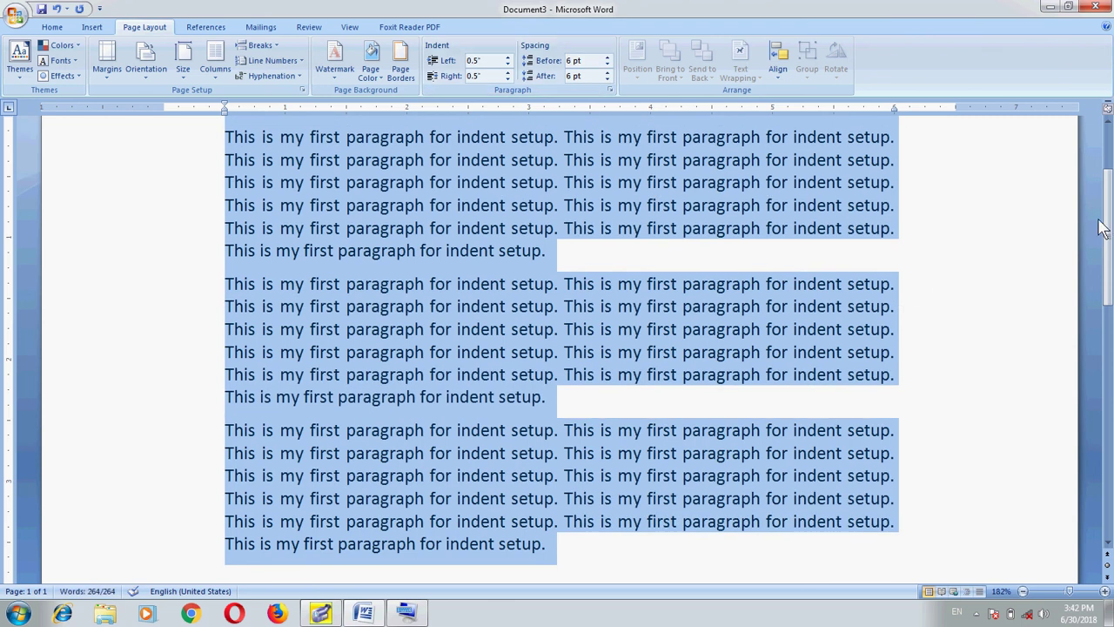
click(706, 255)
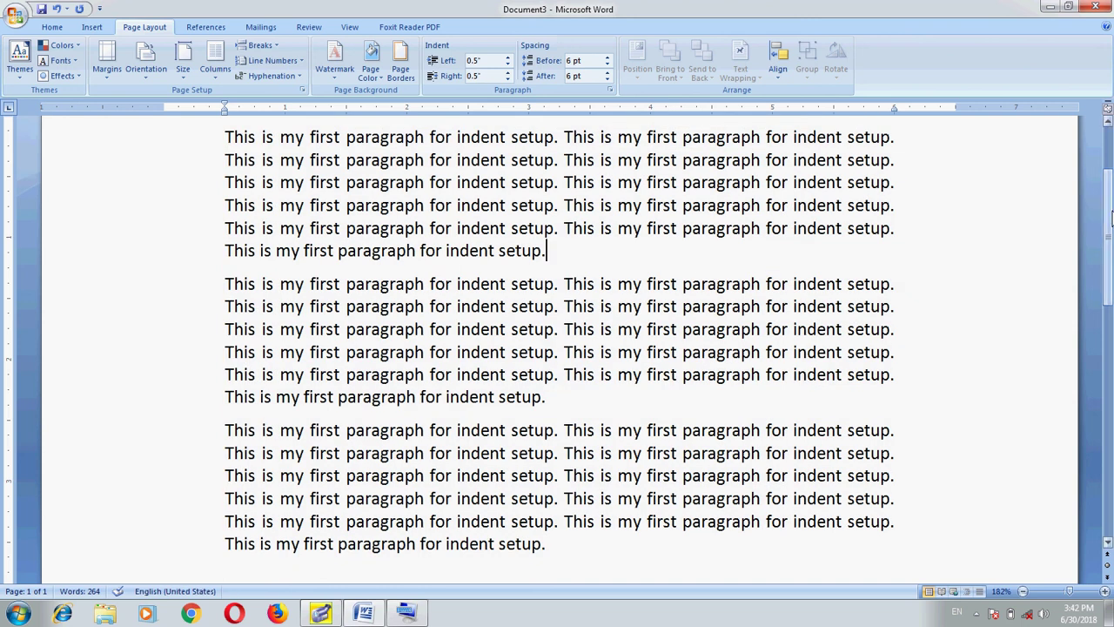
Scroll through the document, then bring up Super Screen Recorder from the hidden tray icons
mouse_move(1110, 217)
mouse_down()
mouse_move(1110, 167)
mouse_move(1110, 198)
mouse_up()
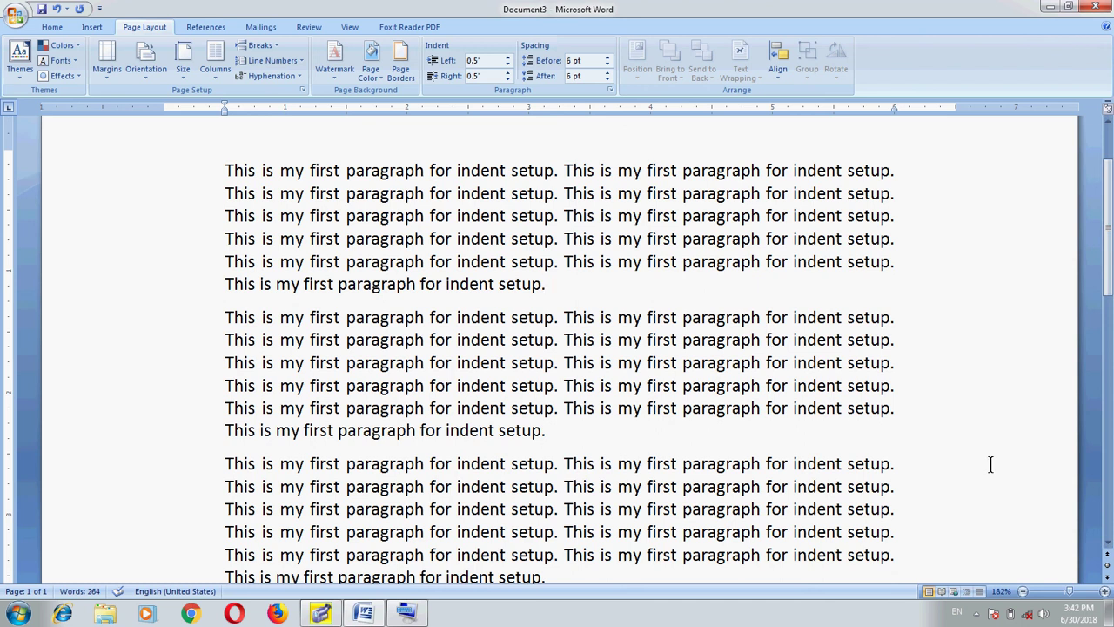
scroll(977, 374, down, 1)
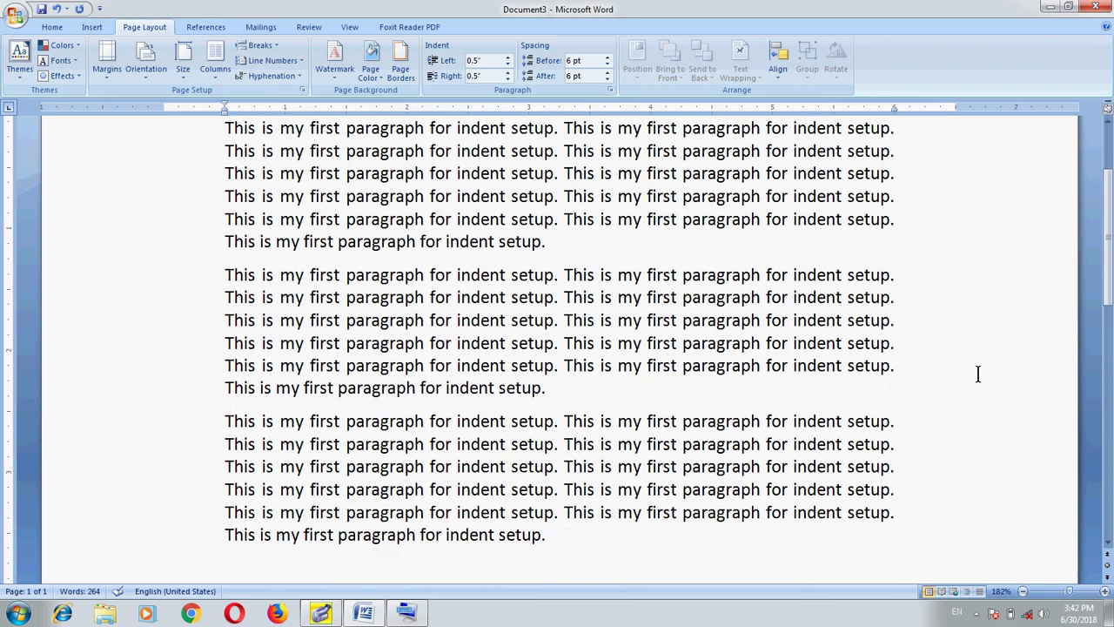
click(977, 615)
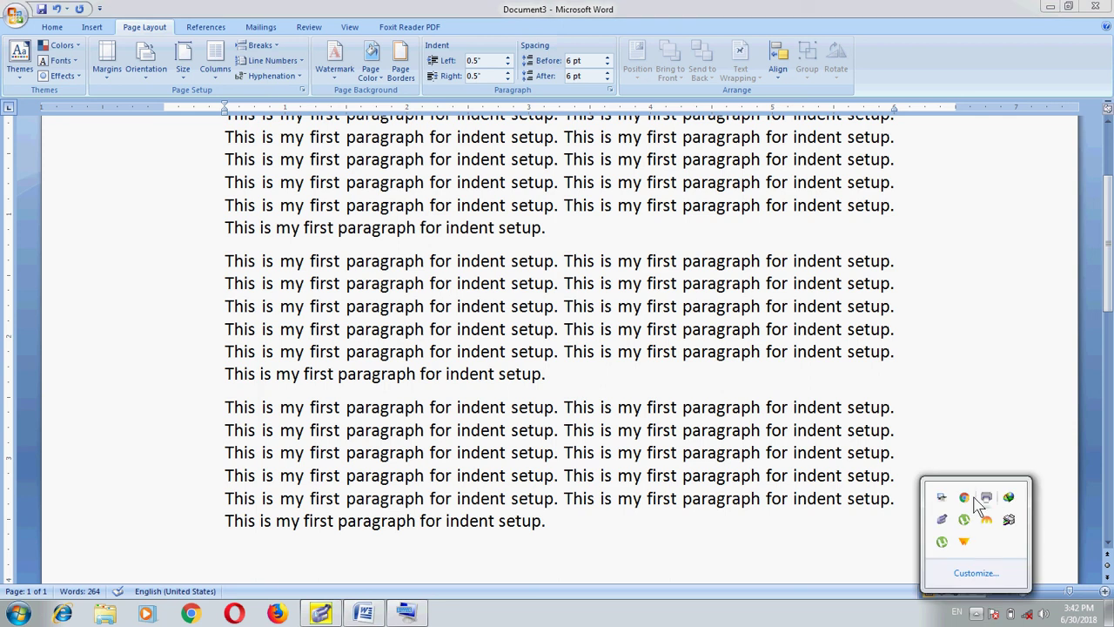
click(943, 521)
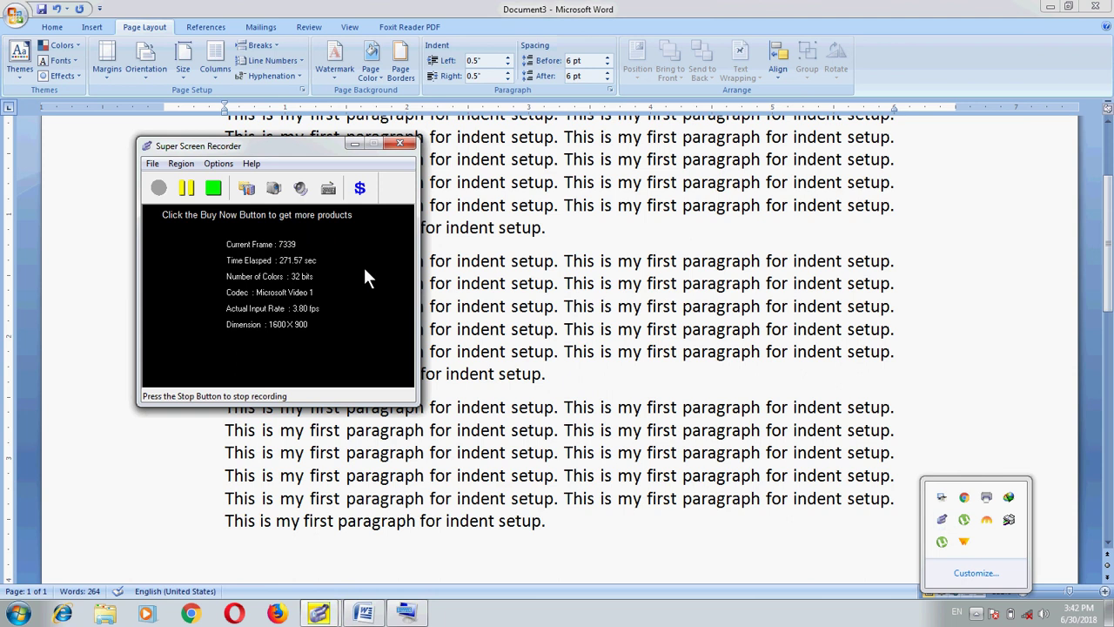